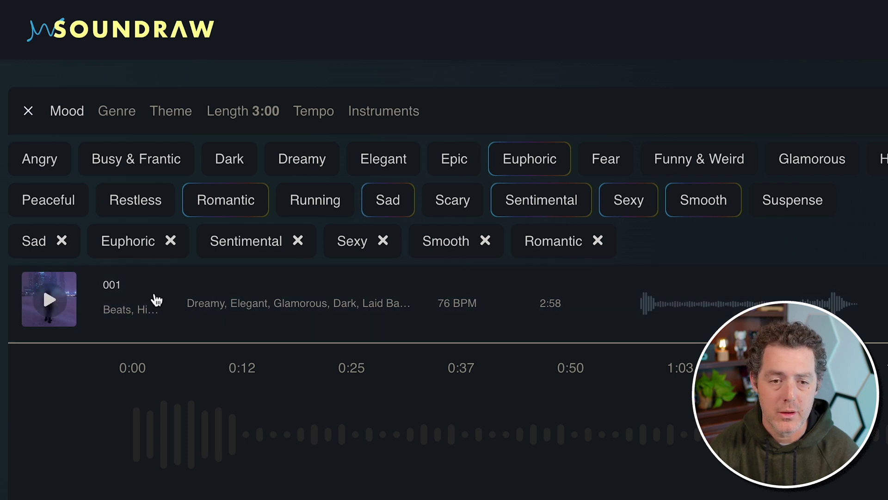
Play track 001 and set its section energies to Low, Medium, High and Very High.
{"action": "mouse_move", "coordinate": [48, 305]}
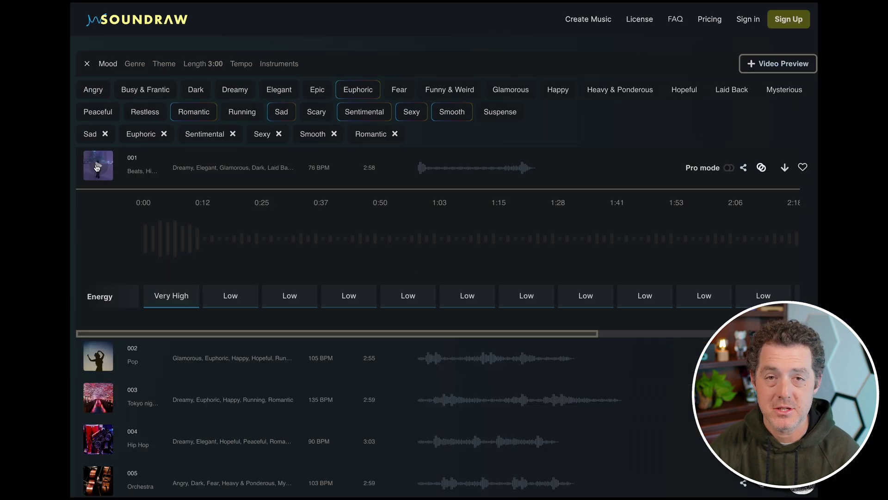
{"action": "left_click", "coordinate": [99, 168]}
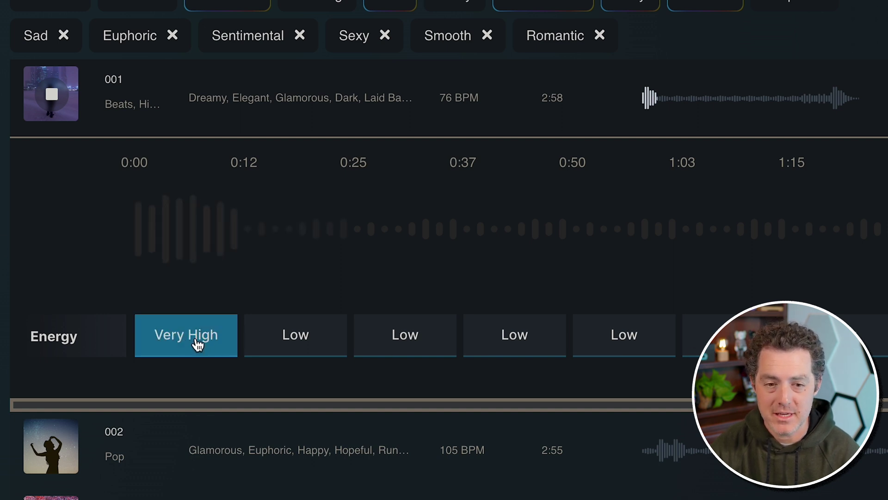
{"action": "mouse_move", "coordinate": [207, 279]}
{"action": "left_click", "coordinate": [199, 324]}
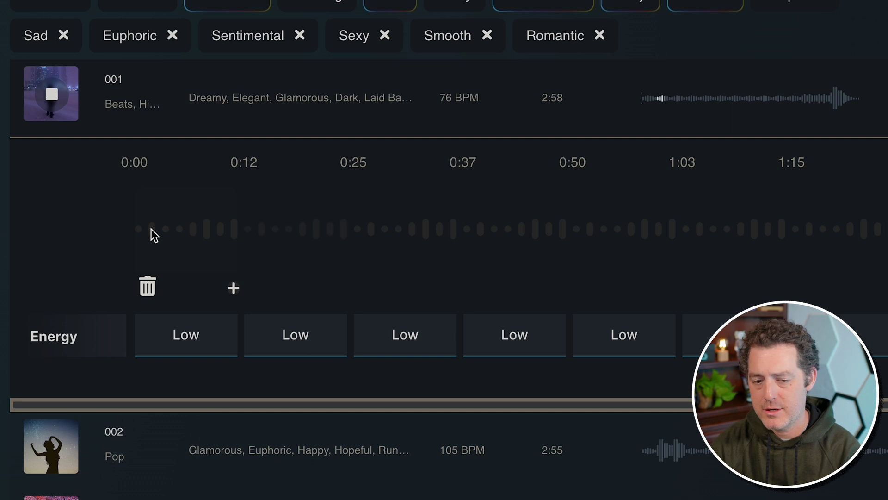
{"action": "left_click", "coordinate": [327, 347]}
{"action": "left_click", "coordinate": [429, 347]}
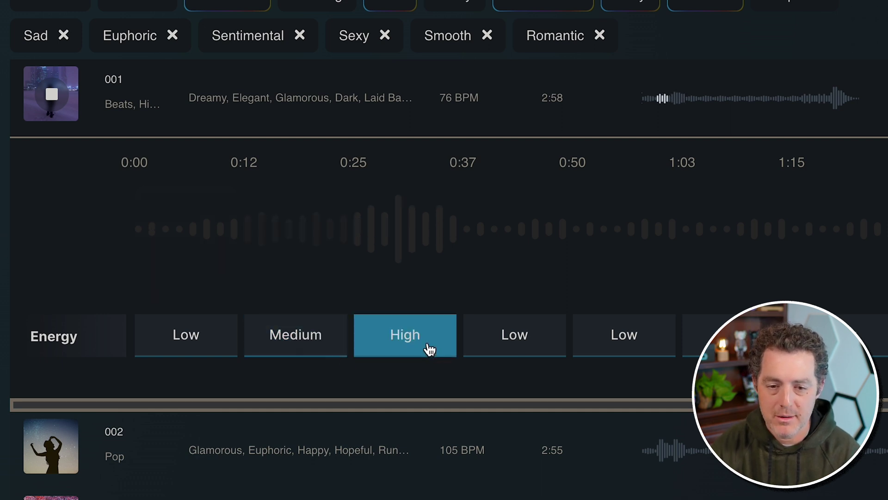
{"action": "left_click", "coordinate": [506, 348]}
{"action": "left_click", "coordinate": [506, 347]}
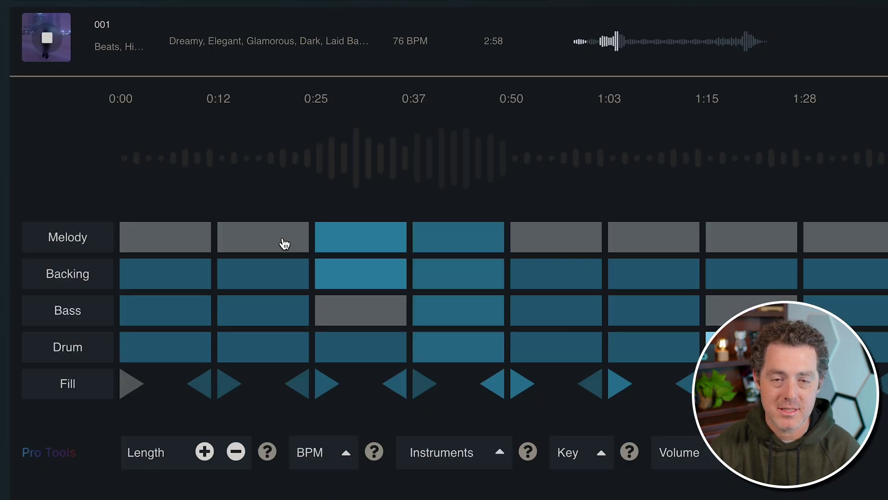
{"action": "left_click", "coordinate": [285, 244]}
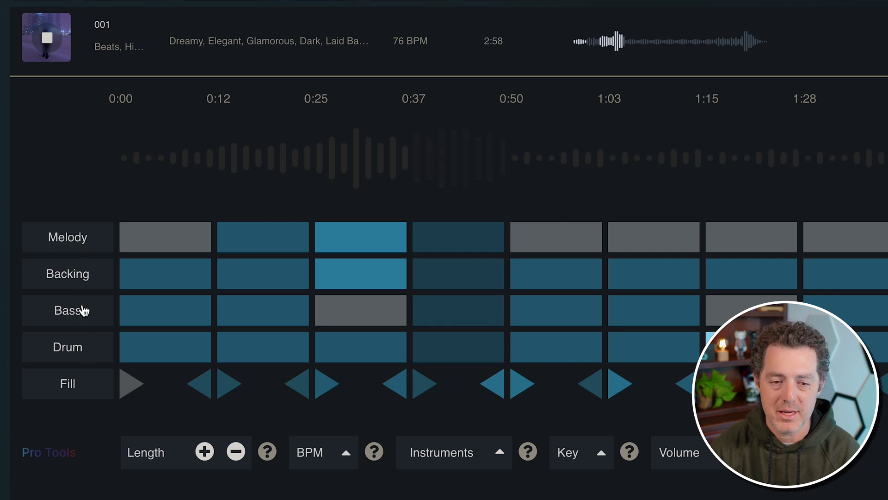
{"action": "left_click", "coordinate": [345, 454]}
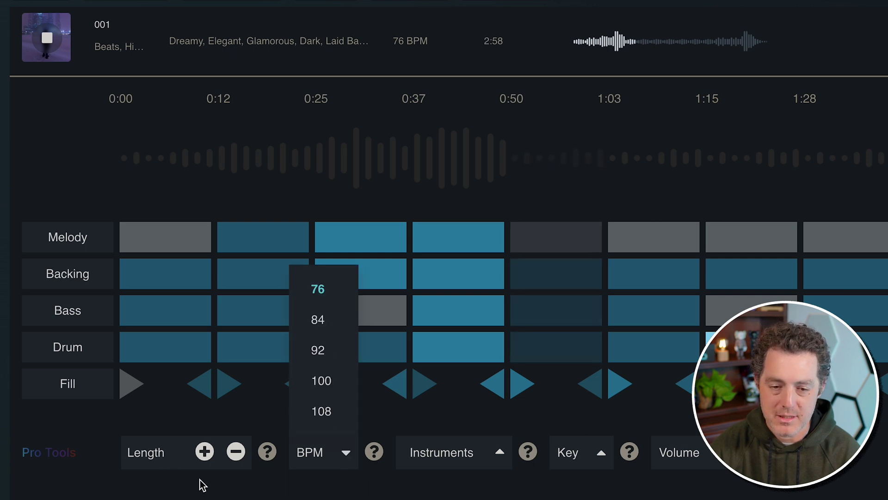
{"action": "left_click", "coordinate": [434, 492]}
{"action": "left_click", "coordinate": [437, 456]}
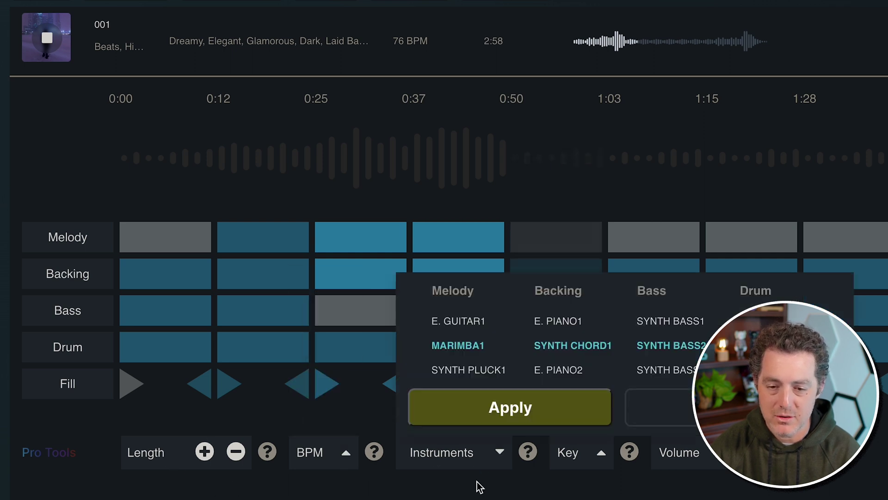
{"action": "left_click", "coordinate": [531, 481]}
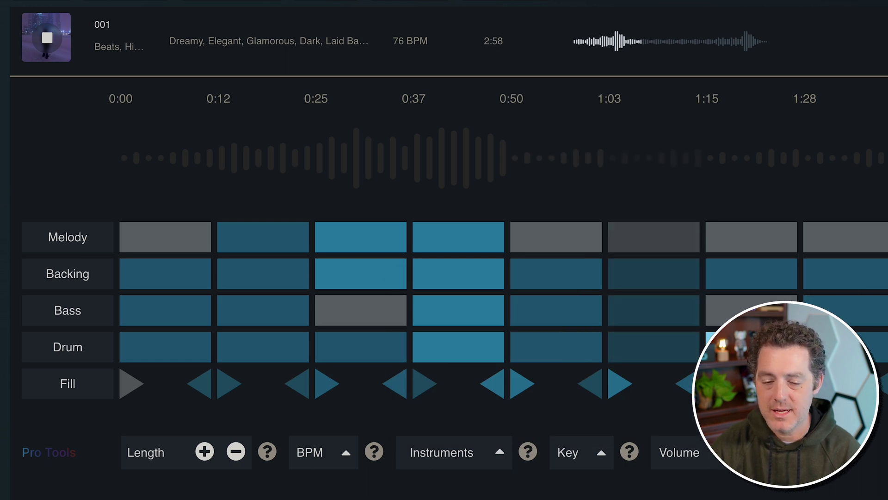
Play track 002 from the Soundraw results list.
{"action": "scroll", "coordinate": [293, 327], "scroll_direction": "down", "scroll_amount": 2}
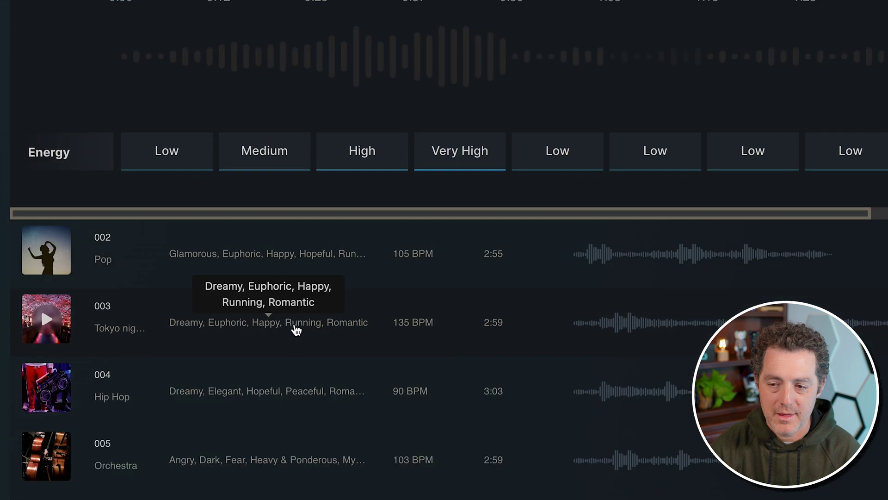
{"action": "left_click", "coordinate": [42, 251]}
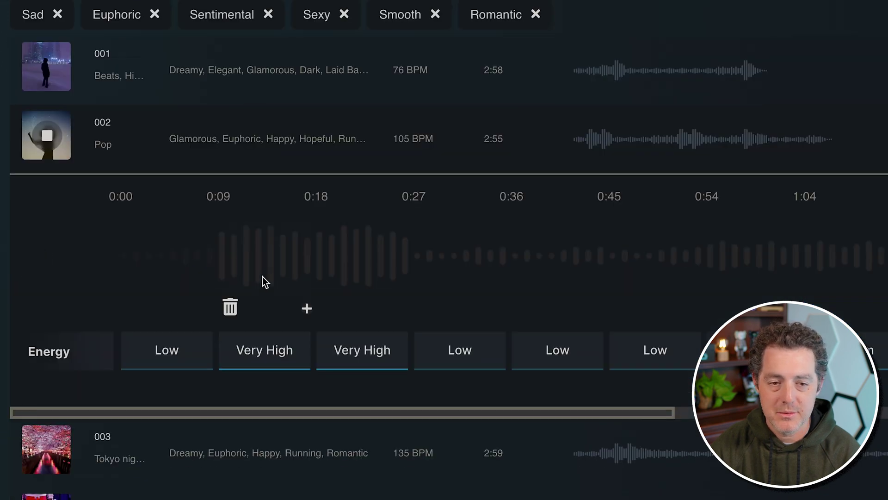
{"action": "scroll", "coordinate": [332, 376], "scroll_direction": "down", "scroll_amount": 2}
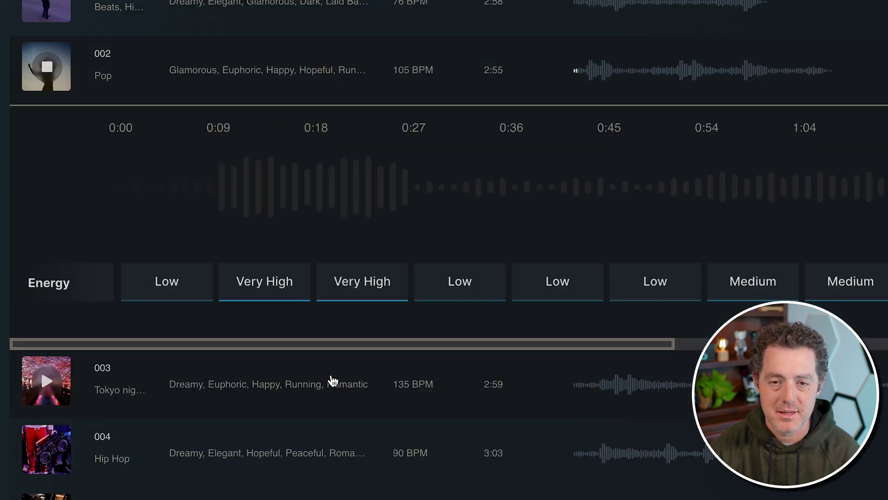
{"action": "scroll", "coordinate": [332, 376], "scroll_direction": "up", "scroll_amount": 2}
{"action": "scroll", "coordinate": [184, 30], "scroll_direction": "up", "scroll_amount": 5}
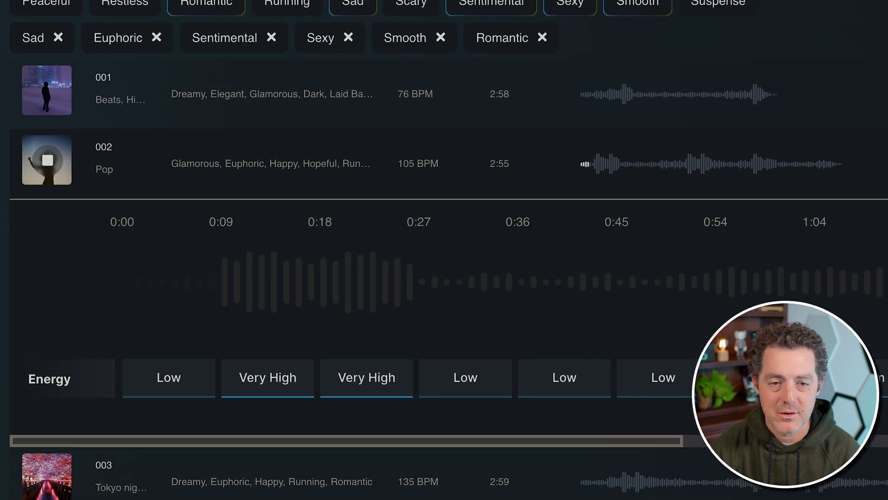
Add the Busy & Frantic, Dark and Elegant moods, drop Romantic, and play the first new track.
{"action": "left_click", "coordinate": [145, 100]}
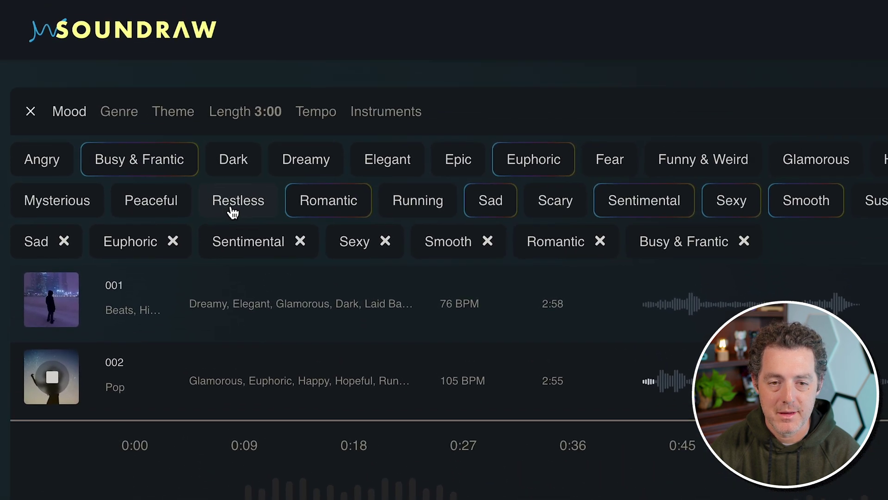
{"action": "left_click", "coordinate": [233, 211]}
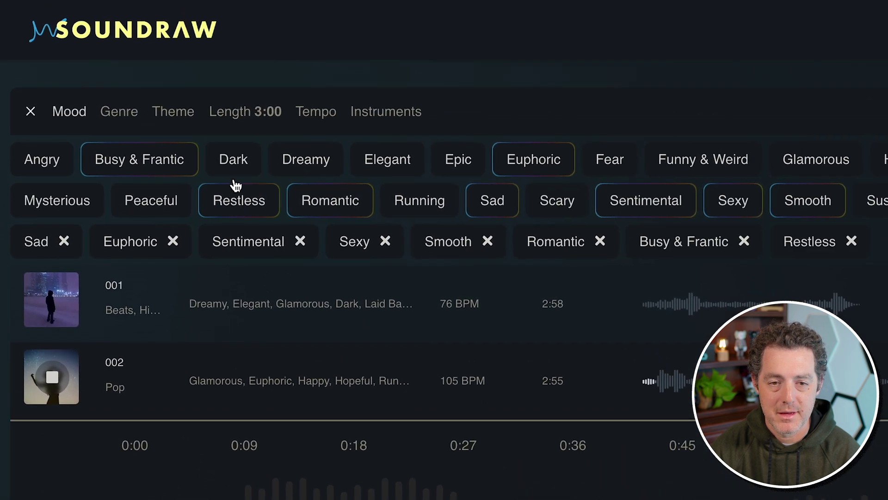
{"action": "left_click", "coordinate": [228, 161]}
{"action": "left_click", "coordinate": [234, 199]}
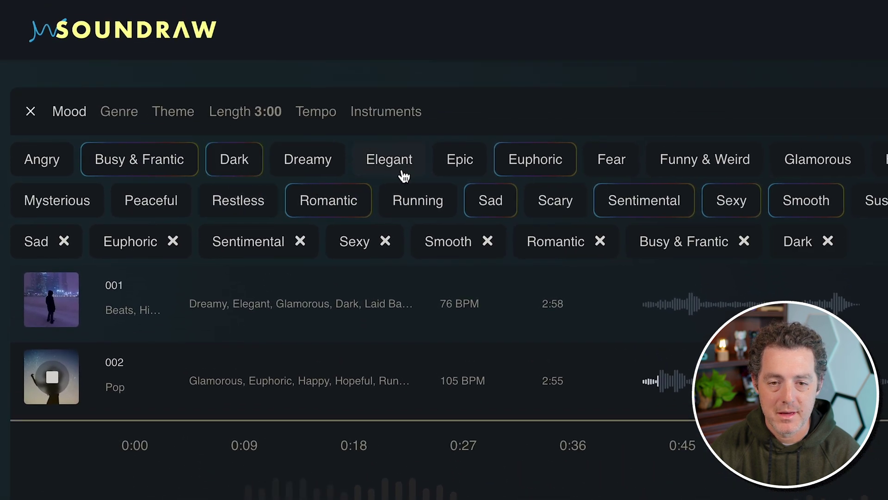
{"action": "left_click", "coordinate": [400, 169]}
{"action": "left_click", "coordinate": [331, 200]}
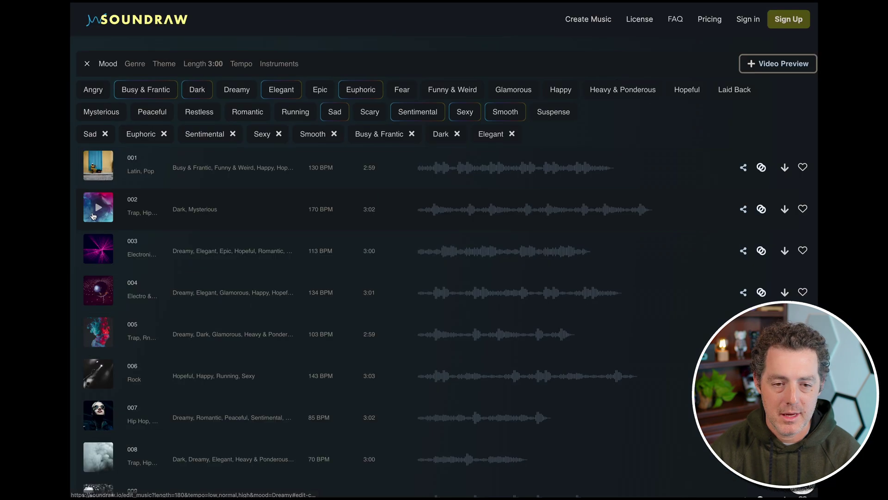
{"action": "left_click", "coordinate": [98, 166]}
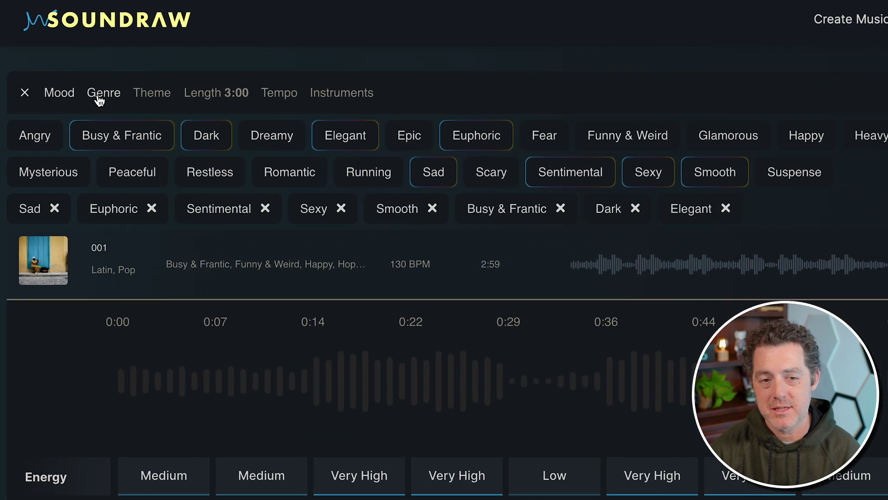
Add the Hip Hop genre filter and play the second Hip Hop track.
{"action": "left_click", "coordinate": [99, 95]}
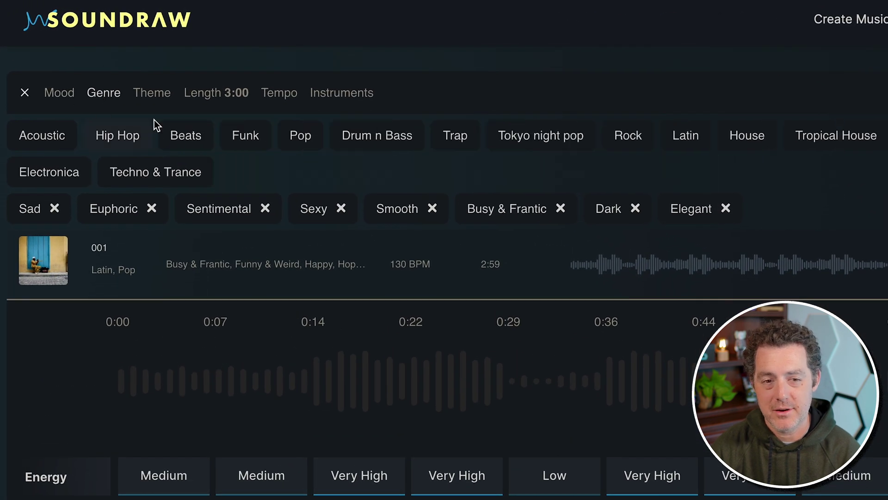
{"action": "left_click", "coordinate": [126, 137]}
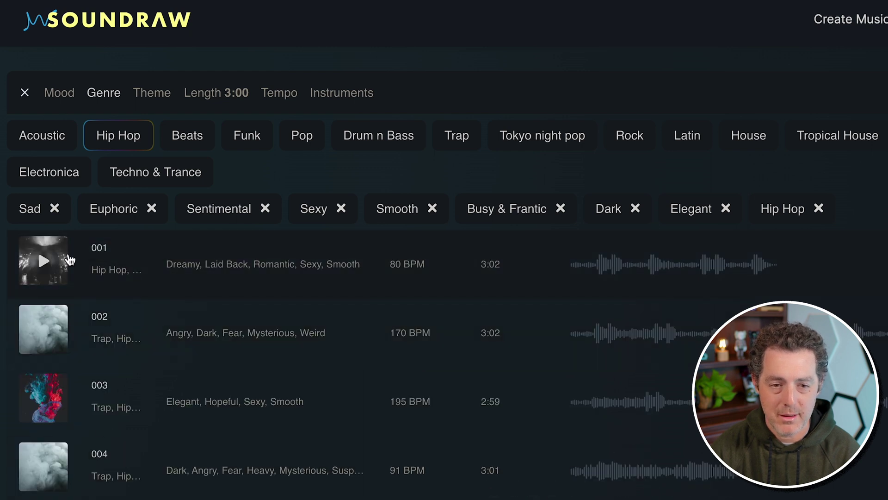
{"action": "left_click", "coordinate": [44, 333]}
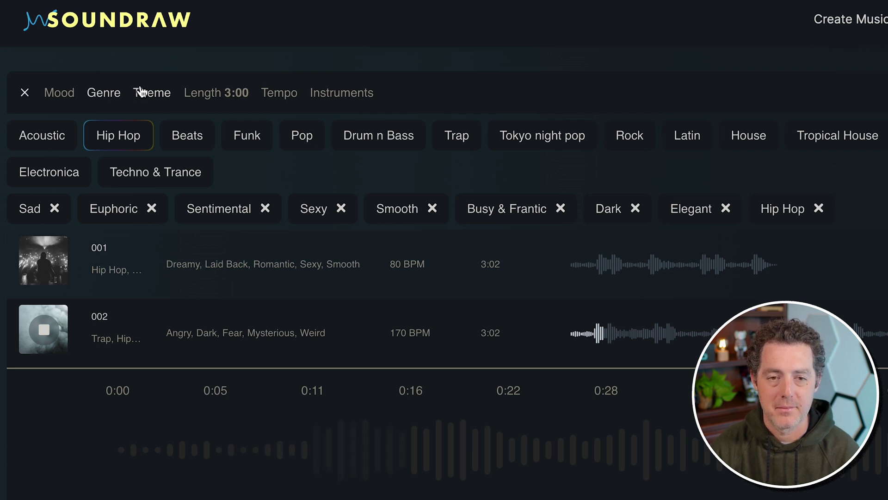
{"action": "left_click", "coordinate": [141, 91]}
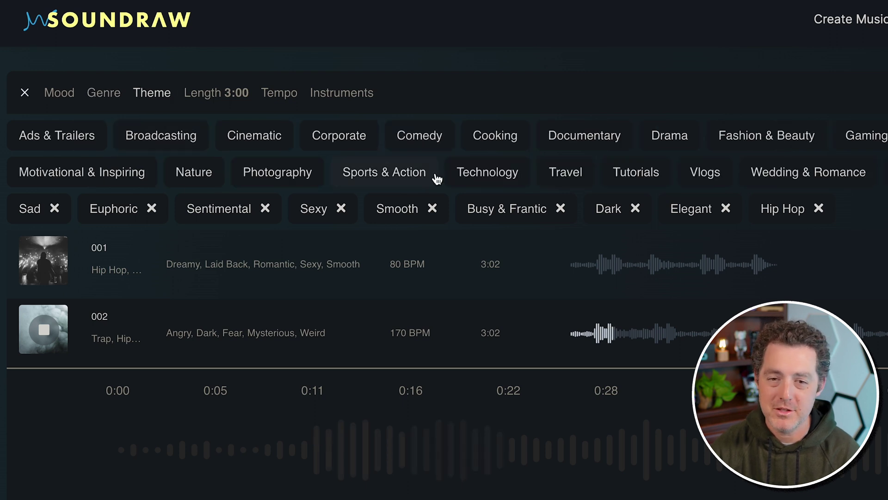
Add the Tutorials and Technology theme filters and play the second resulting track.
{"action": "left_click", "coordinate": [646, 181]}
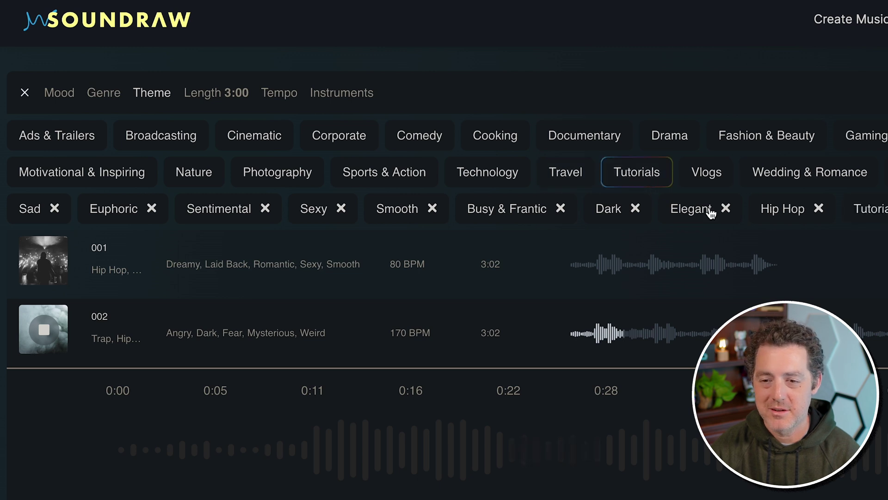
{"action": "left_click", "coordinate": [476, 181]}
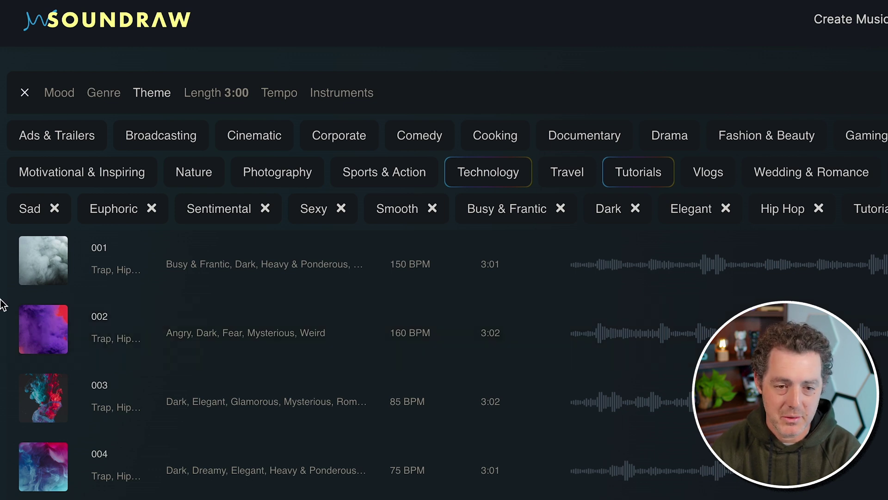
{"action": "left_click", "coordinate": [46, 333]}
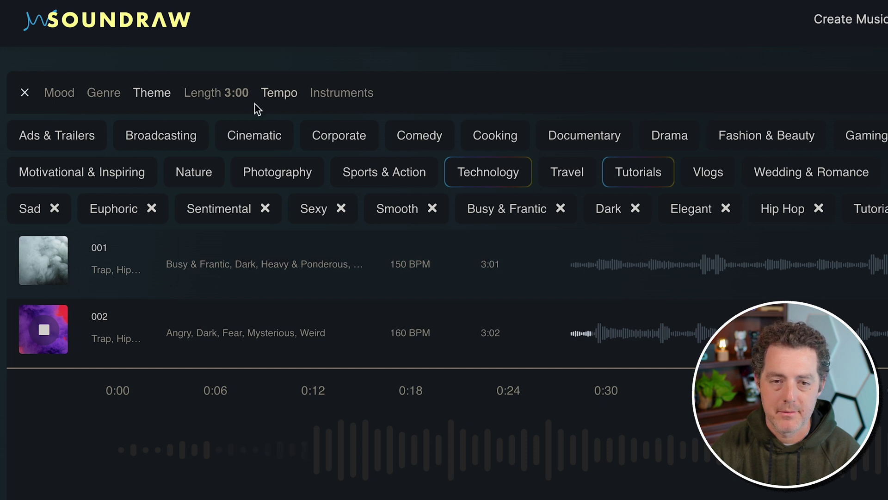
{"action": "left_click", "coordinate": [239, 103]}
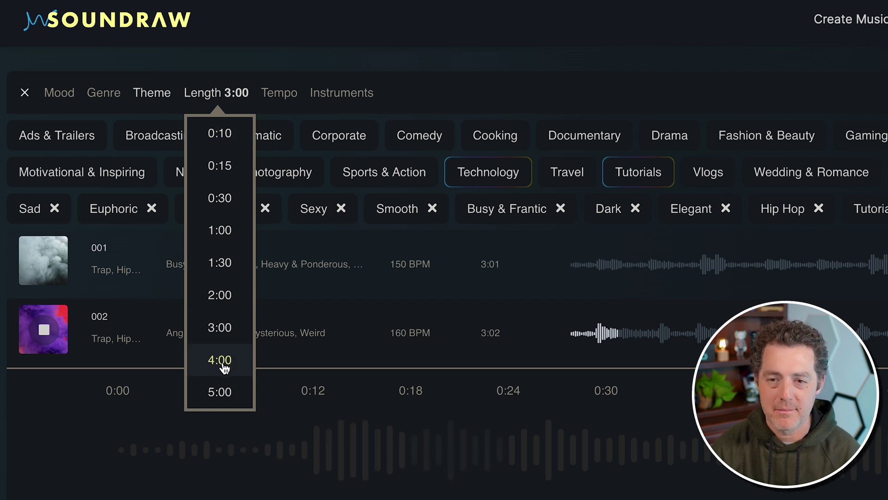
{"action": "mouse_move", "coordinate": [279, 92]}
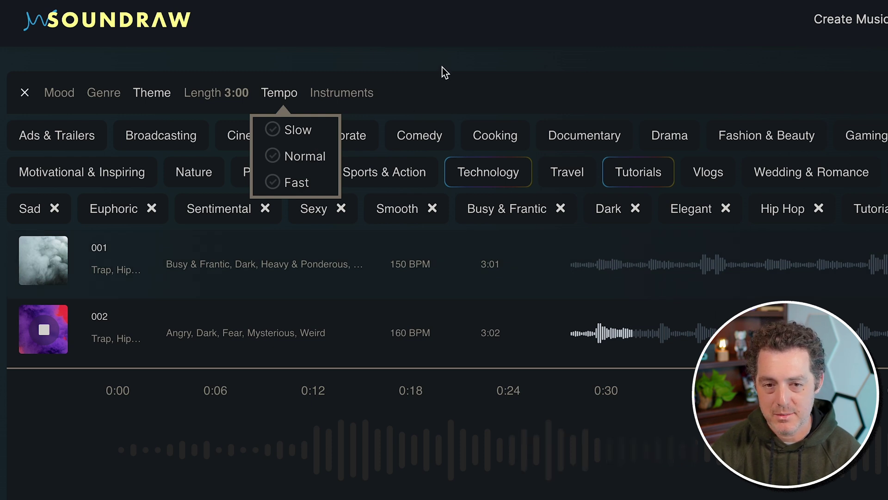
{"action": "mouse_move", "coordinate": [341, 93]}
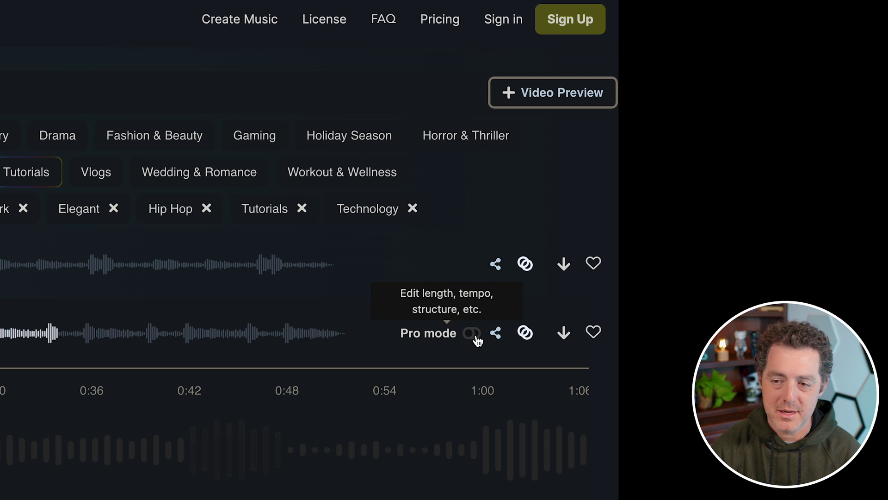
Get track 002's share link, then generate similar music from that track.
{"action": "left_click", "coordinate": [471, 333]}
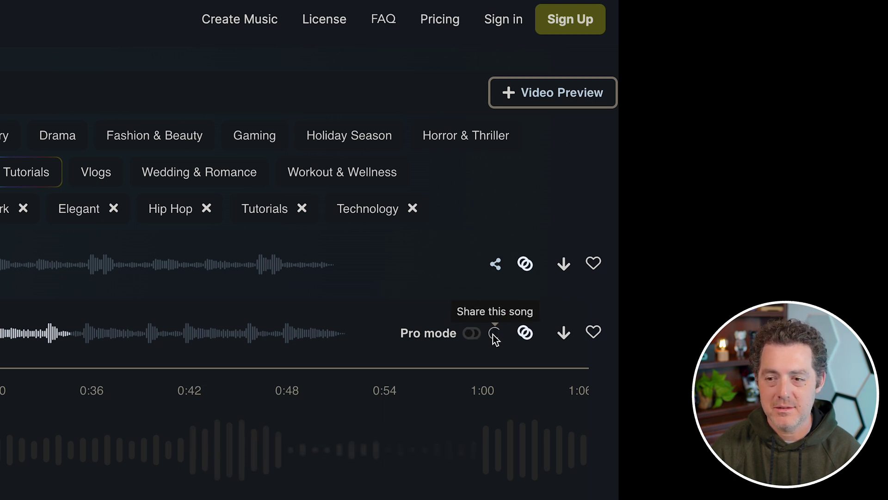
{"action": "left_click", "coordinate": [496, 333]}
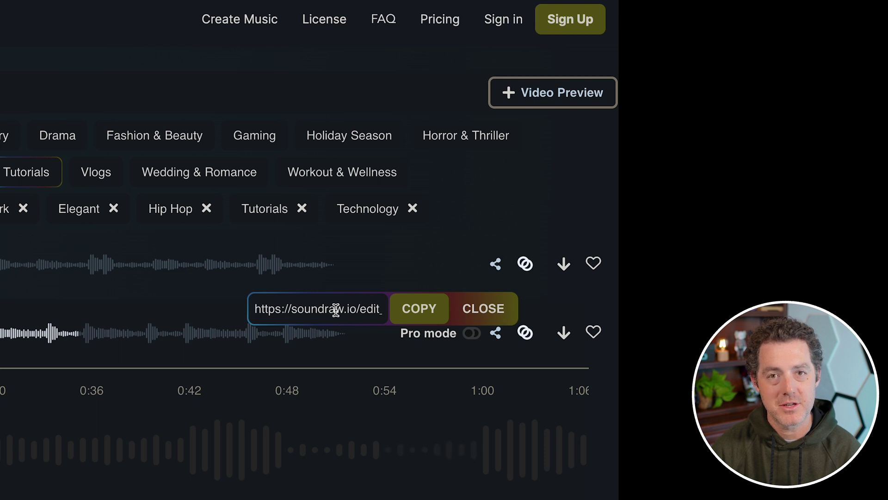
{"action": "left_click", "coordinate": [484, 308]}
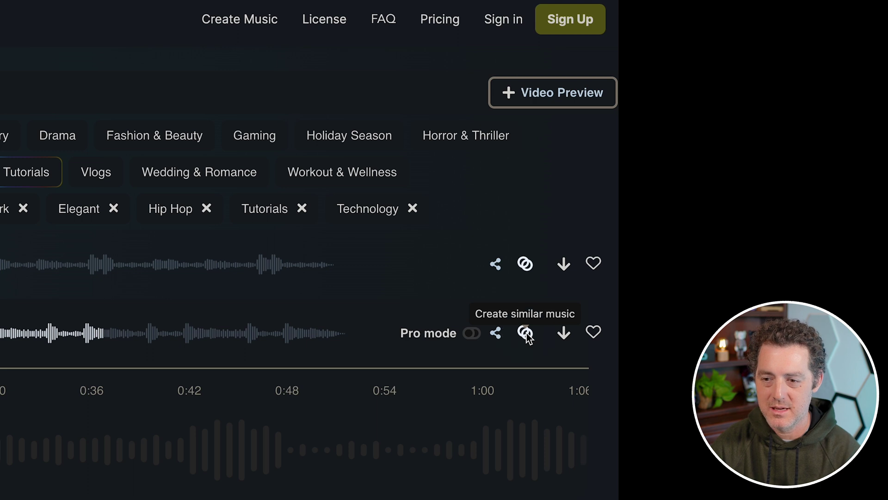
{"action": "left_click", "coordinate": [525, 331]}
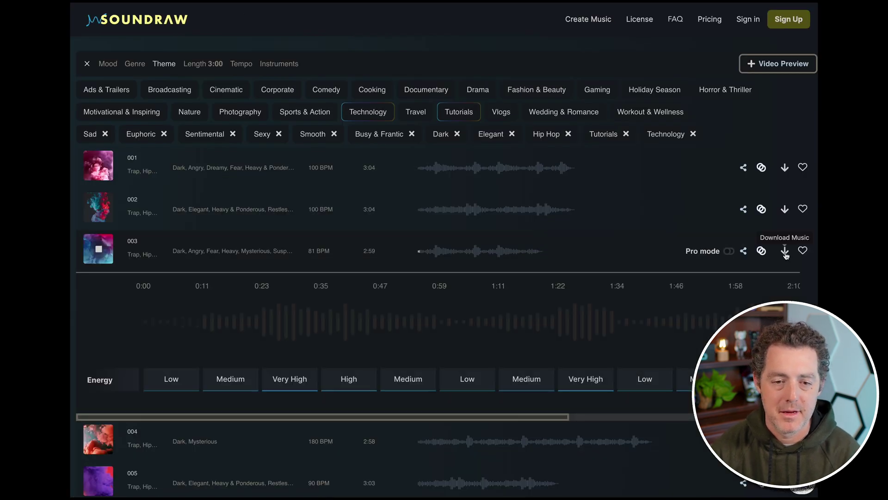
{"action": "left_click", "coordinate": [785, 252]}
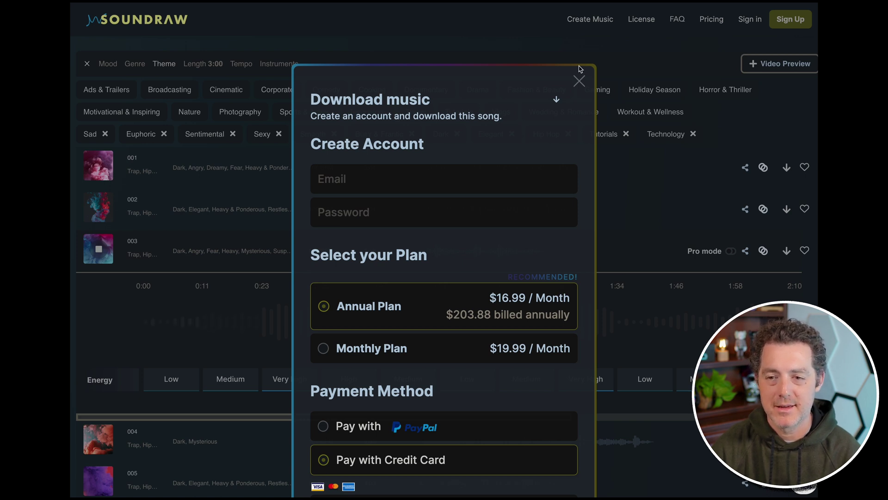
{"action": "left_click", "coordinate": [574, 86]}
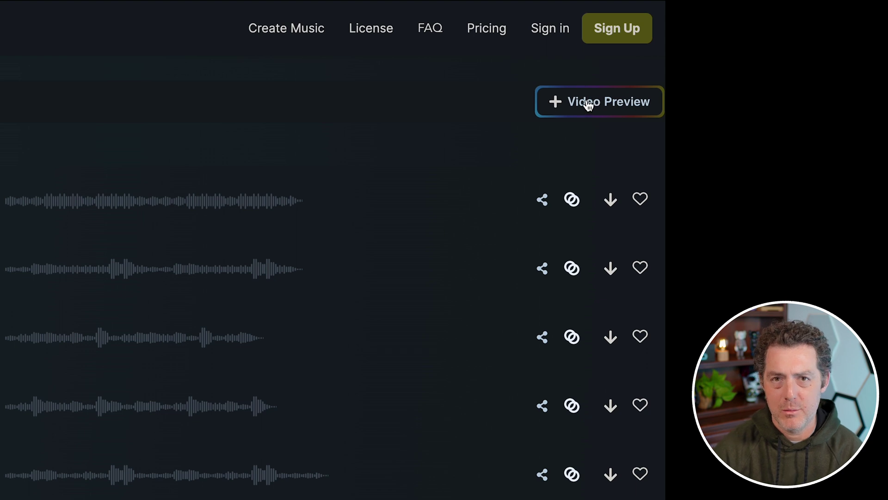
Open the Video Preview panel in Soundraw.
{"action": "left_click", "coordinate": [587, 104]}
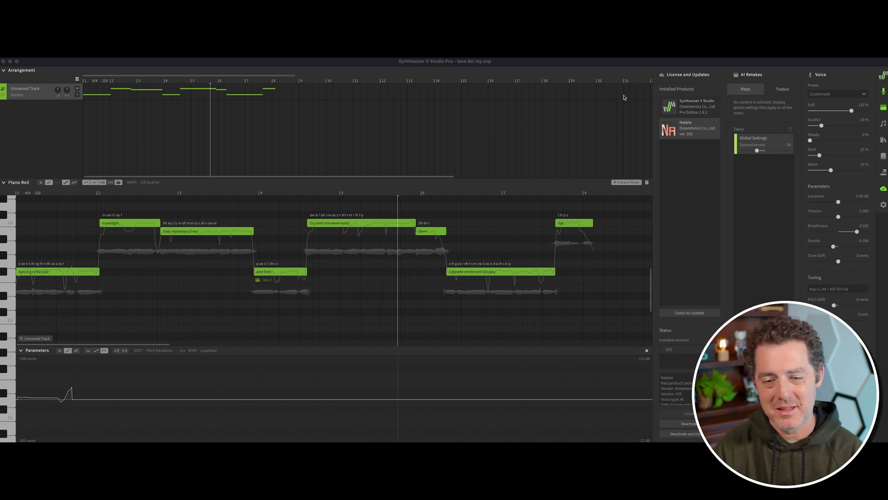
Play the lana del rey.svp vocal for about 15 seconds, then stop.
{"action": "key", "text": "space"}
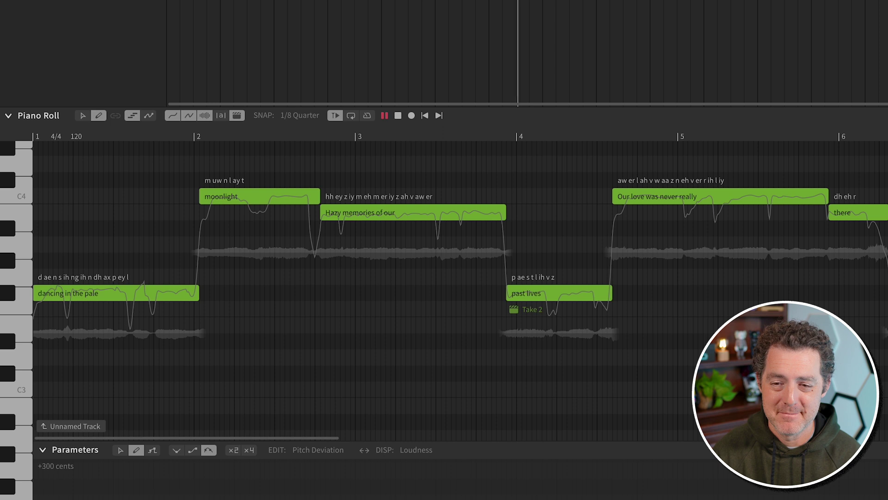
{"action": "key", "text": "space"}
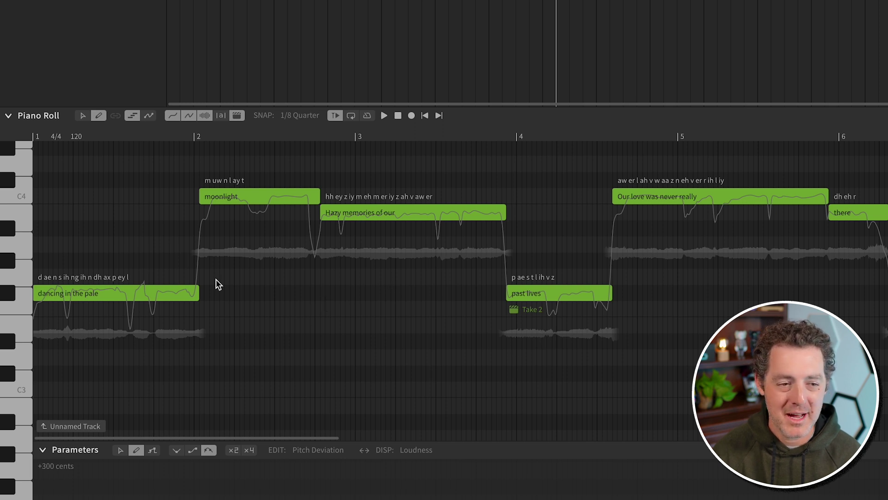
Audition pitches on the keyboard and switch to the note drawing and editing tool.
{"action": "left_click", "coordinate": [24, 170]}
{"action": "left_click_drag", "start_coordinate": [15, 251], "coordinate": [20, 410]}
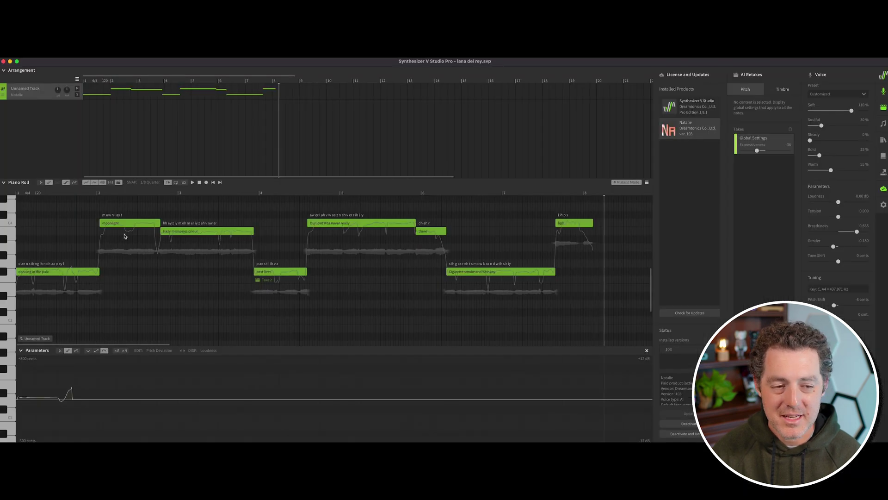
{"action": "left_click", "coordinate": [119, 223]}
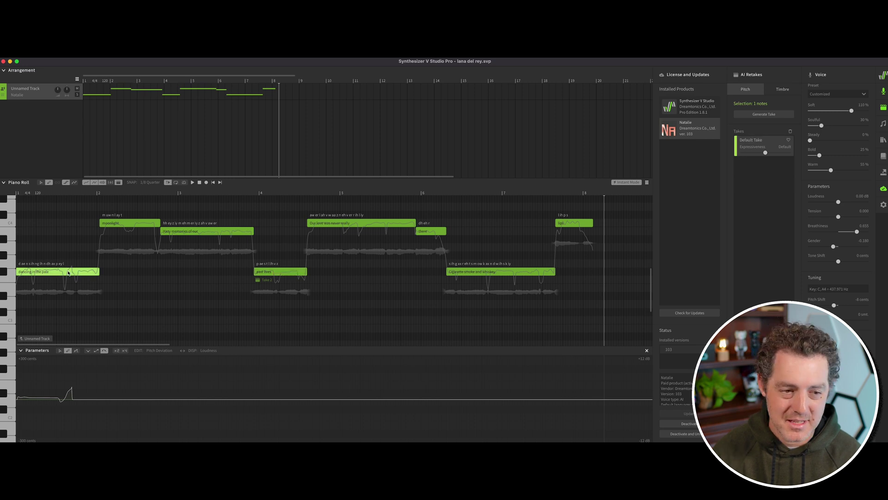
{"action": "left_click", "coordinate": [124, 280]}
{"action": "key", "text": "F1"}
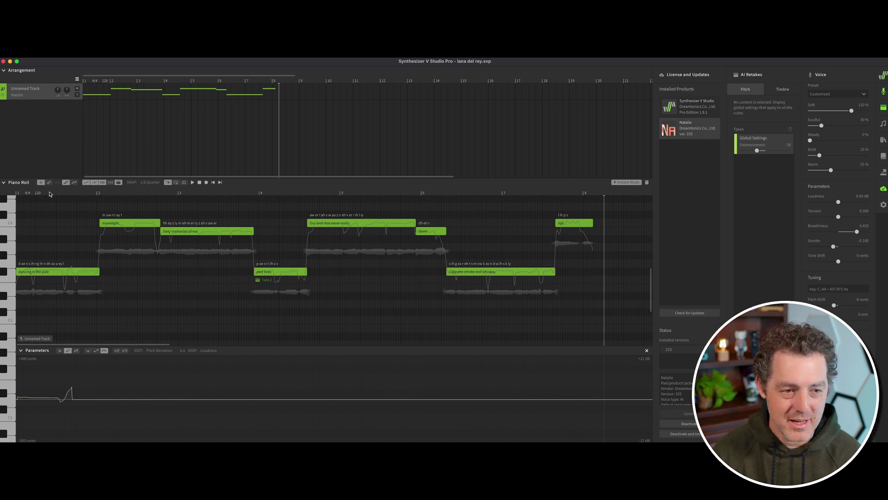
{"action": "left_click", "coordinate": [49, 182]}
Change the first note's lyric from 'dancing in the pale' to 'dancing in the cool'.
{"action": "left_click", "coordinate": [78, 269]}
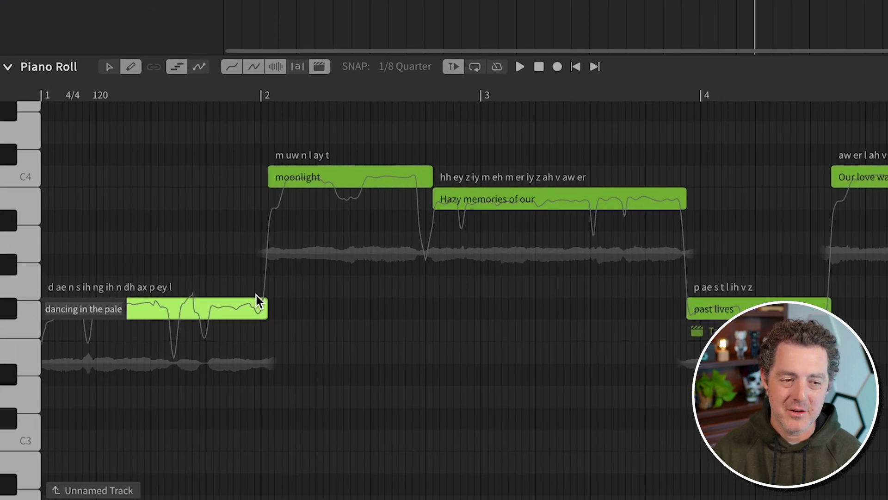
{"action": "double_click", "coordinate": [97, 267]}
{"action": "key", "text": "BackSpace"}
{"action": "key", "text": "BackSpace"}
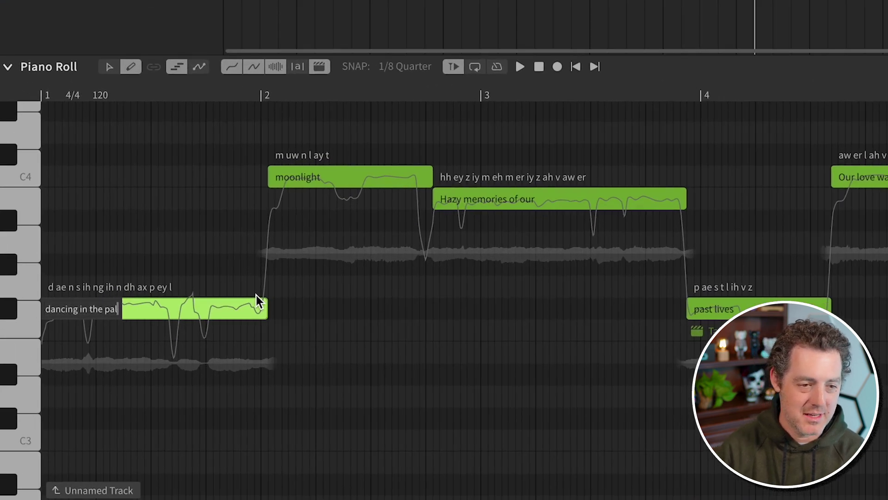
{"action": "key", "text": "BackSpace"}
{"action": "key", "text": "BackSpace"}
{"action": "type", "text": "cool"}
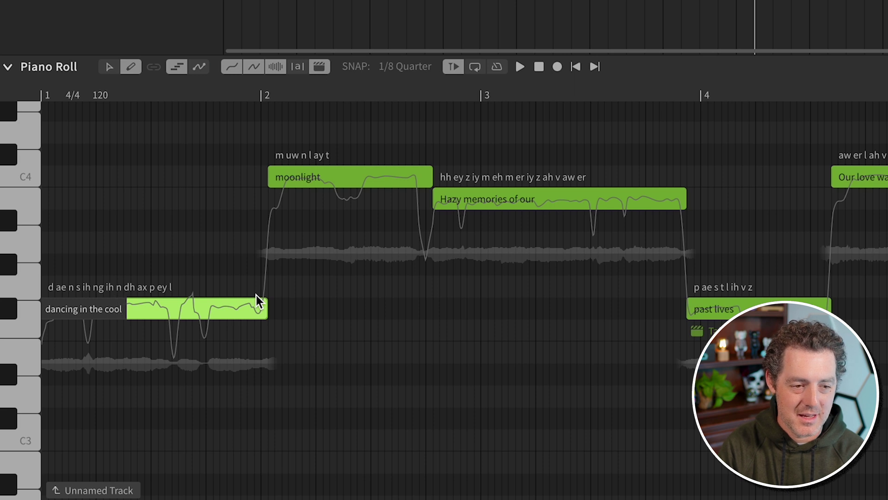
{"action": "key", "text": "Return"}
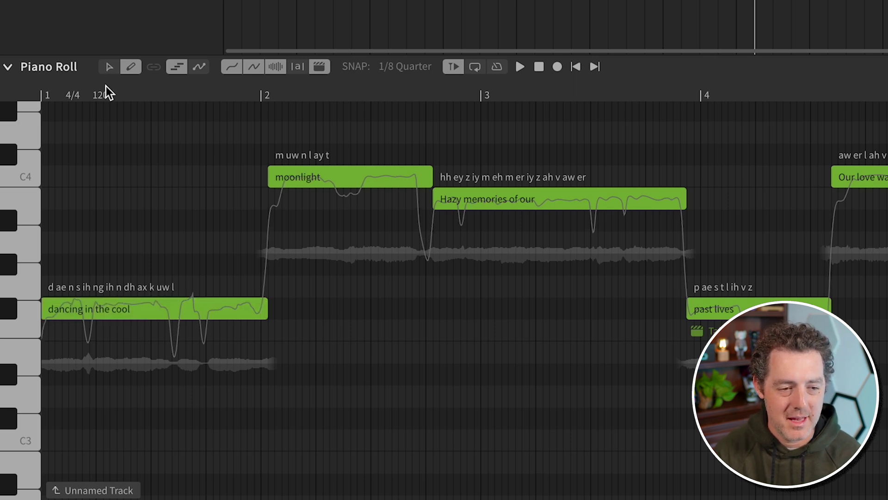
Replay the vocal from bar 1, then raise Natalie's Soft blend to 100%.
{"action": "scroll", "coordinate": [48, 95], "scroll_direction": "up", "scroll_amount": 2}
{"action": "left_click", "coordinate": [44, 95]}
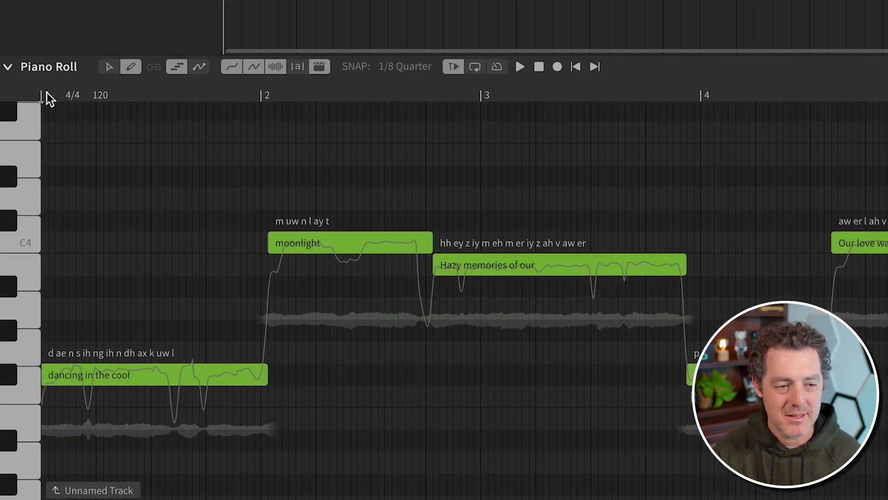
{"action": "key", "text": "space"}
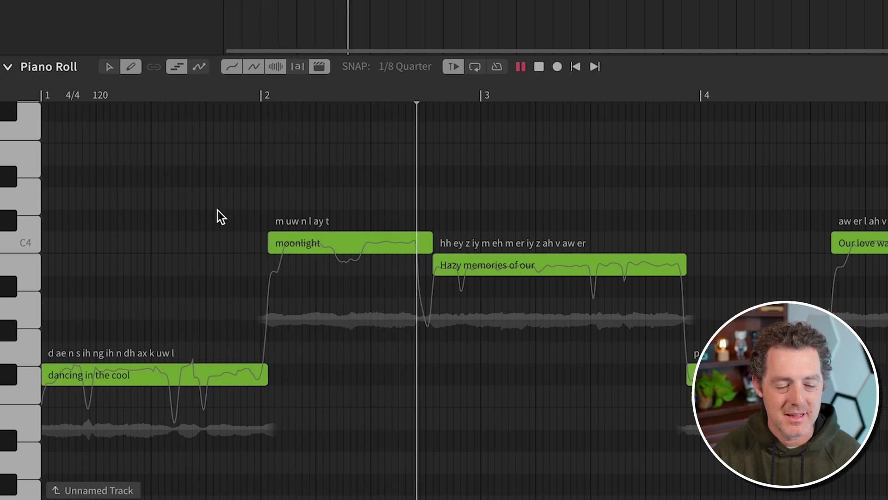
{"action": "key", "text": "space"}
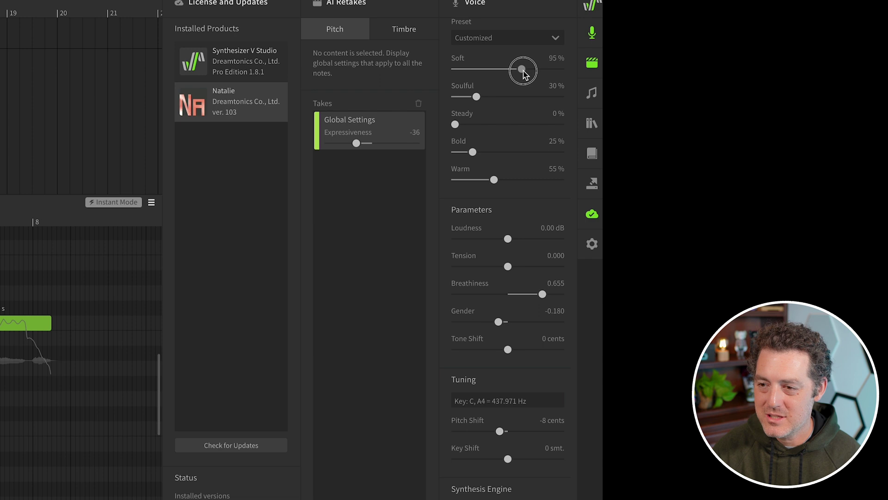
{"action": "left_click_drag", "start_coordinate": [523, 71], "coordinate": [527, 71]}
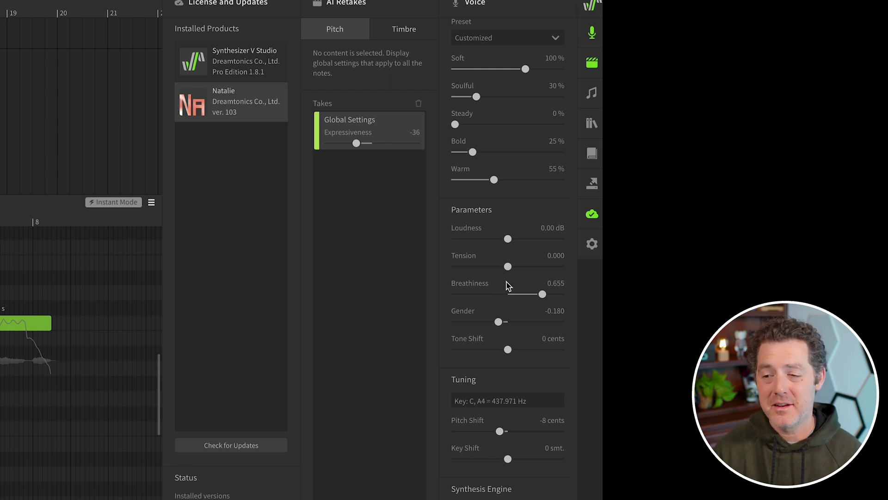
Set Natalie's Gender parameter to 0.370 and play the vocal to hear it.
{"action": "left_click", "coordinate": [542, 295]}
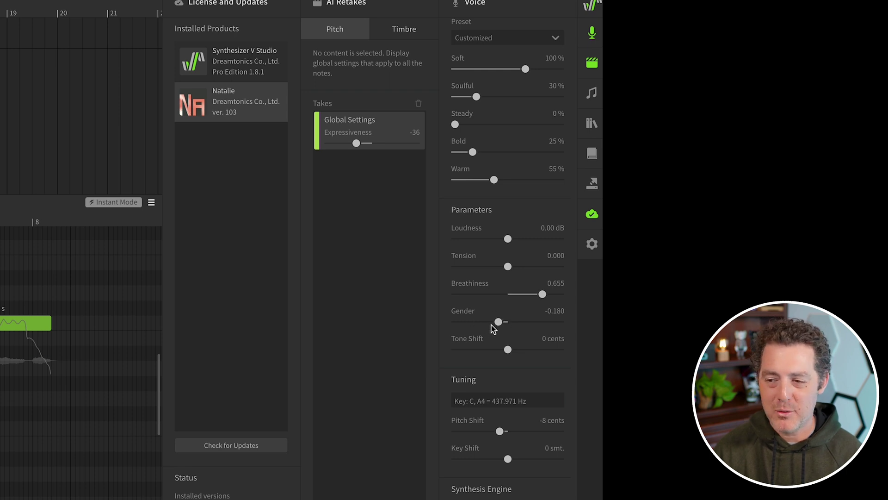
{"action": "left_click_drag", "start_coordinate": [498, 322], "coordinate": [527, 323]}
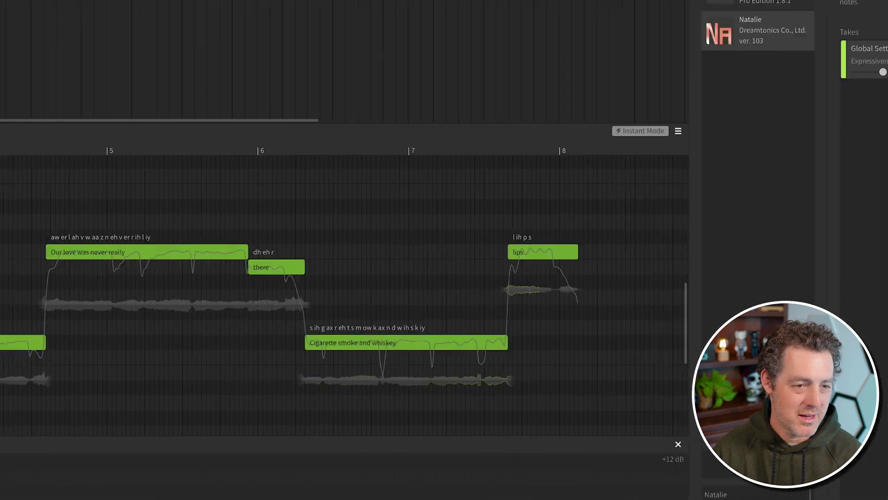
{"action": "key", "text": "space"}
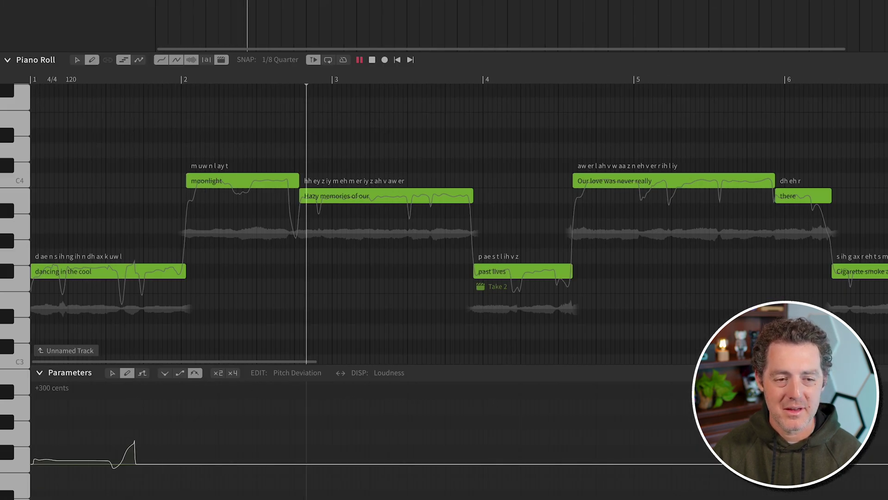
Stop playback, lower 'moonlight' about three semitones, and nudge 'Hazy memories of our' toward bar 3.
{"action": "key", "text": "space"}
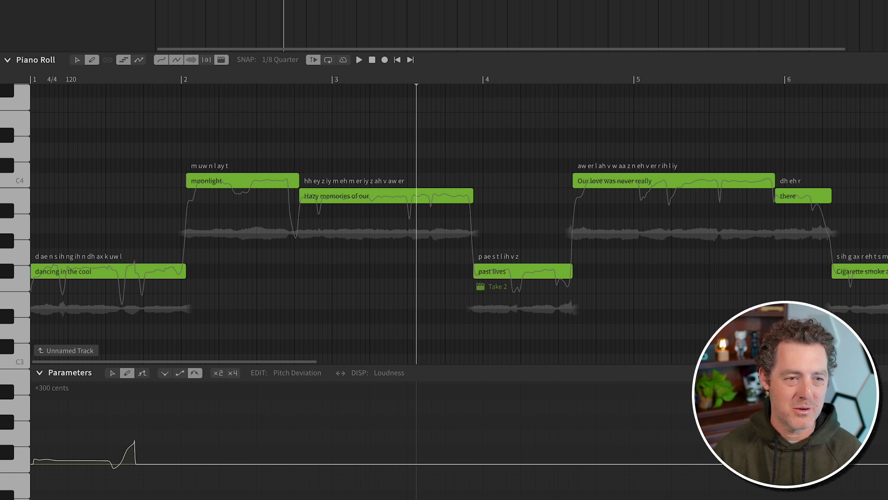
{"action": "left_click", "coordinate": [248, 188]}
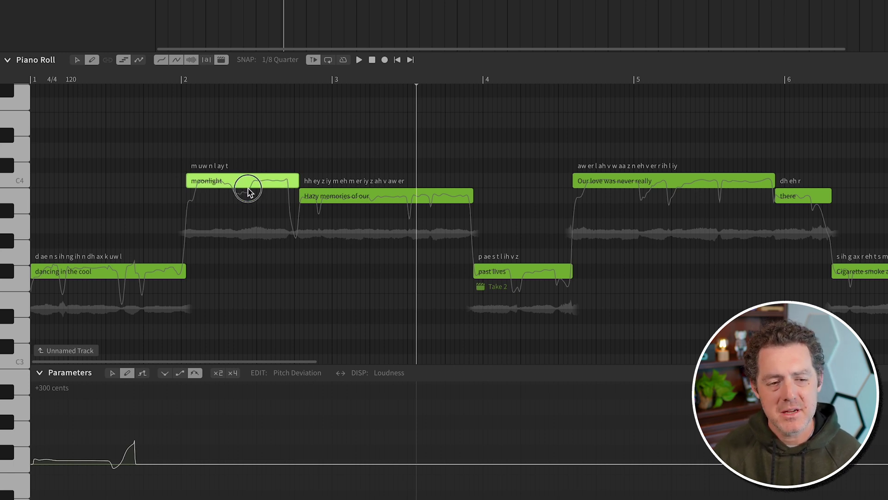
{"action": "left_click_drag", "start_coordinate": [248, 189], "coordinate": [253, 231]}
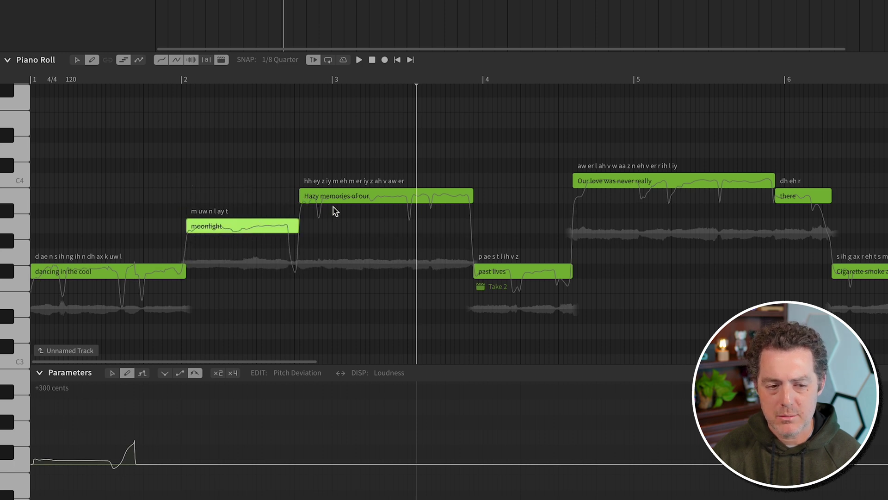
{"action": "left_click_drag", "start_coordinate": [341, 201], "coordinate": [369, 192]}
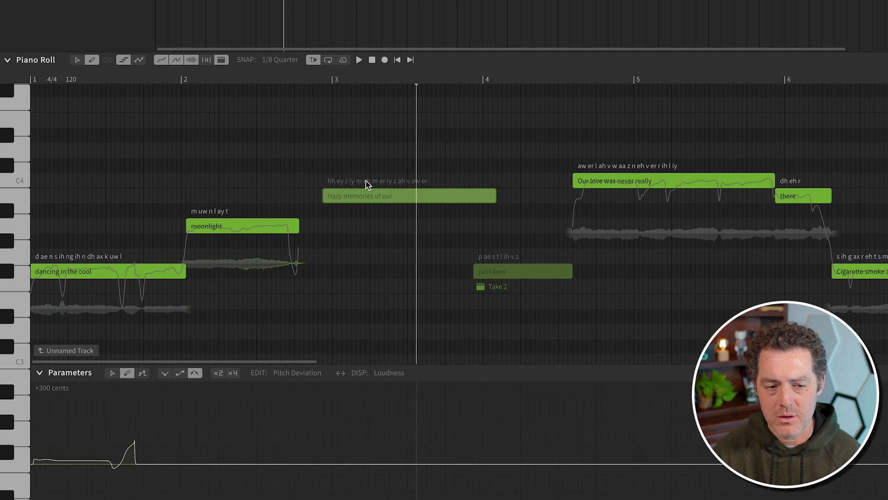
{"action": "left_click_drag", "start_coordinate": [343, 196], "coordinate": [323, 192]}
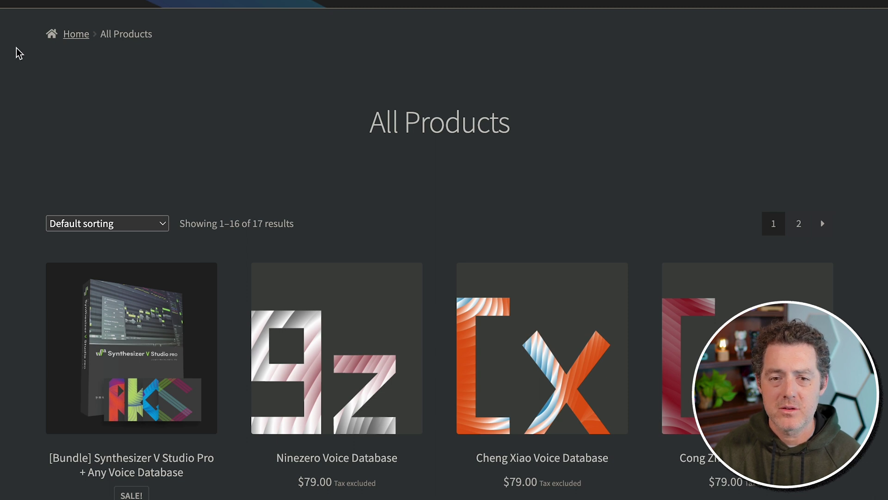
Scroll the voice database catalogue, open the SOLARIA product page and pause its demo video.
{"action": "scroll", "coordinate": [2, 65], "scroll_direction": "down", "scroll_amount": 2}
{"action": "scroll", "coordinate": [28, 65], "scroll_direction": "down", "scroll_amount": 1}
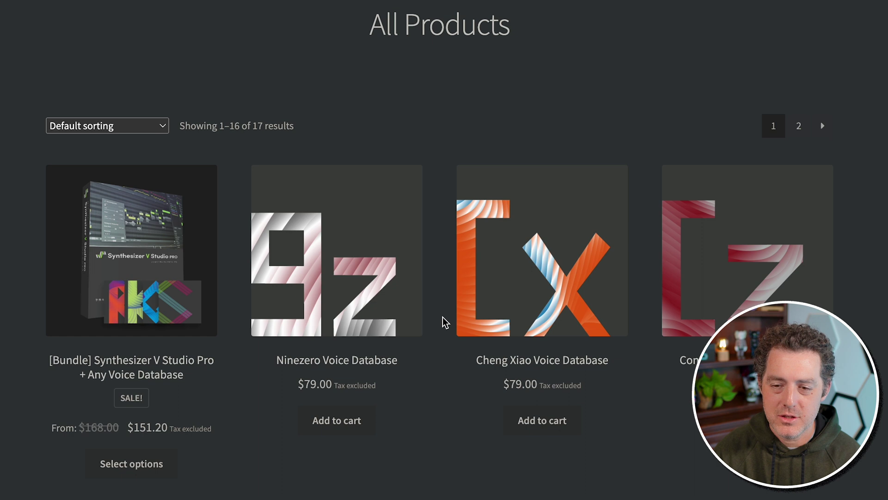
{"action": "scroll", "coordinate": [444, 321], "scroll_direction": "down", "scroll_amount": 10}
{"action": "scroll", "coordinate": [489, 220], "scroll_direction": "down", "scroll_amount": 1}
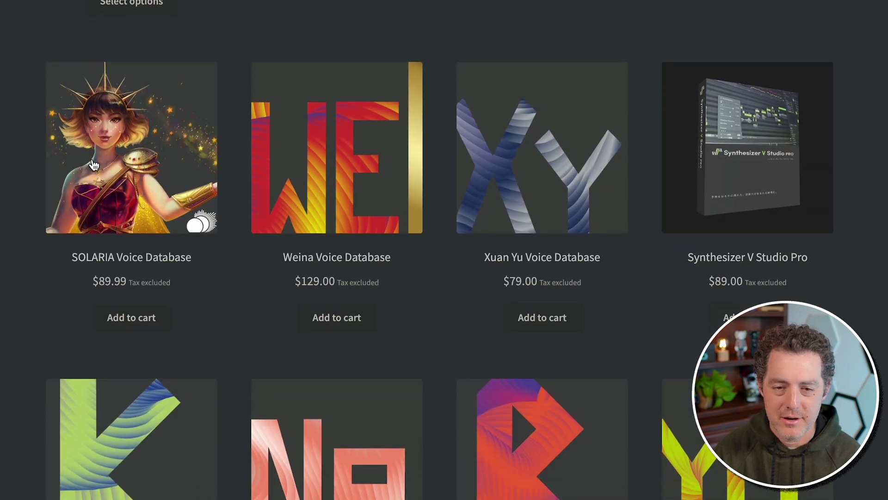
{"action": "left_click", "coordinate": [166, 164]}
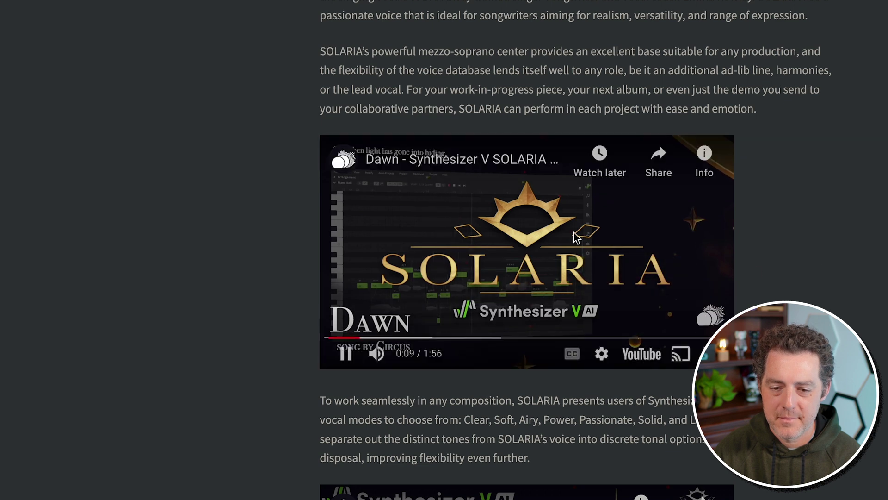
{"action": "left_click", "coordinate": [541, 229]}
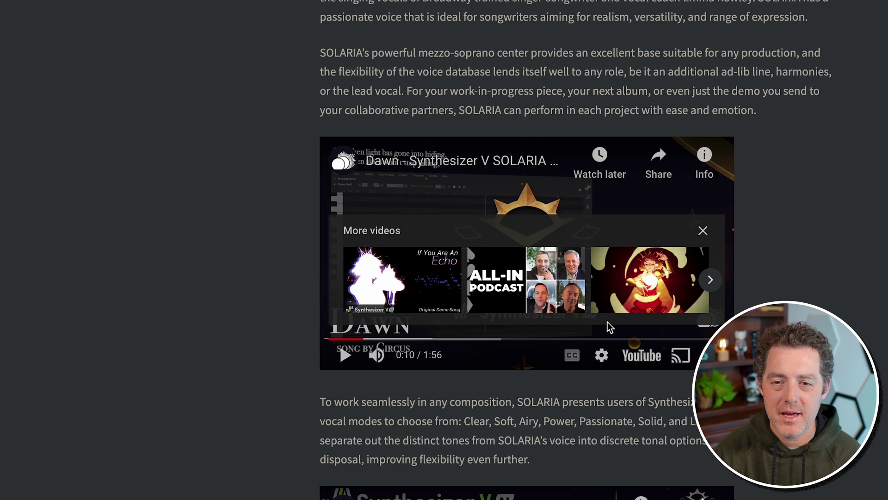
Scroll further through the products, then return to the first All Products page.
{"action": "scroll", "coordinate": [462, 370], "scroll_direction": "down", "scroll_amount": 6}
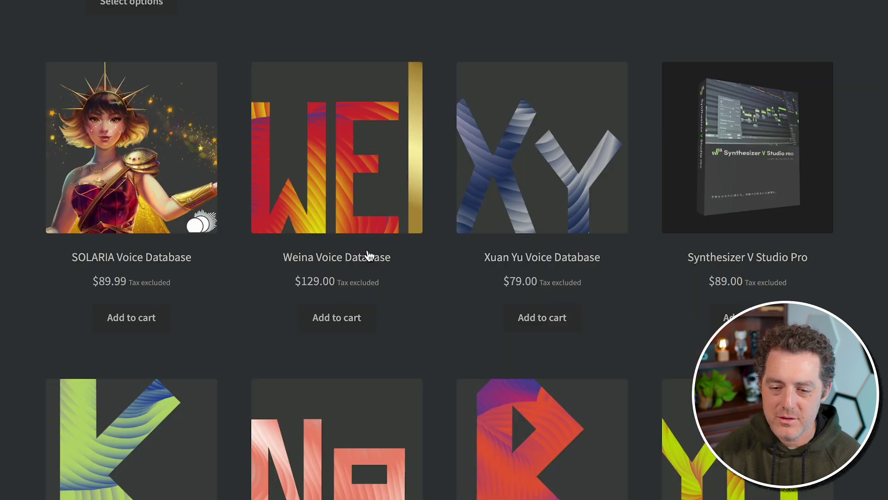
{"action": "scroll", "coordinate": [370, 254], "scroll_direction": "down", "scroll_amount": 10}
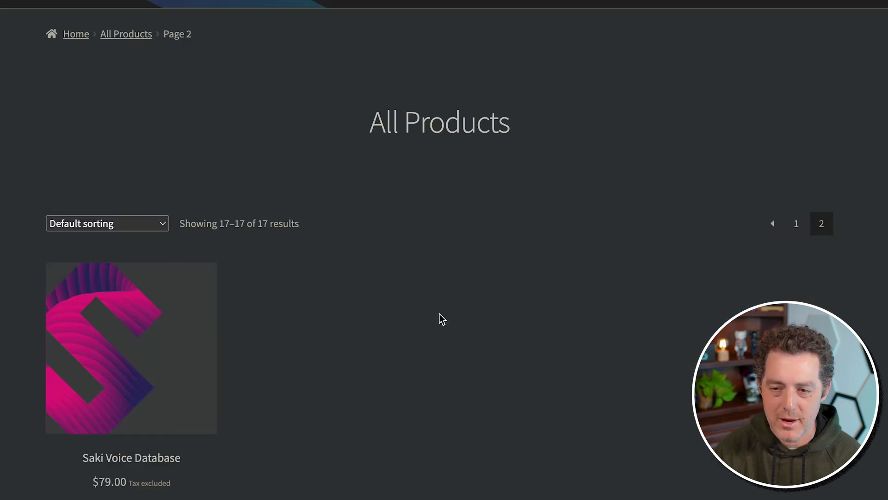
{"action": "key", "text": "alt+Left"}
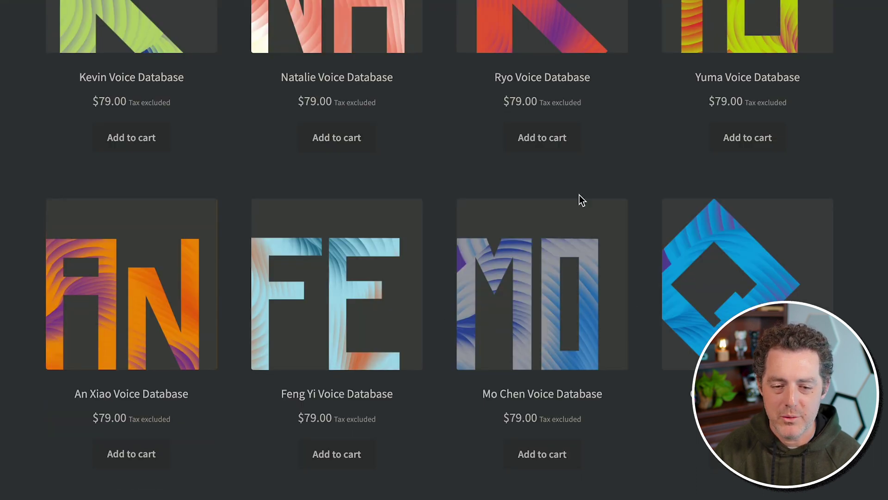
{"action": "scroll", "coordinate": [579, 198], "scroll_direction": "up", "scroll_amount": 10}
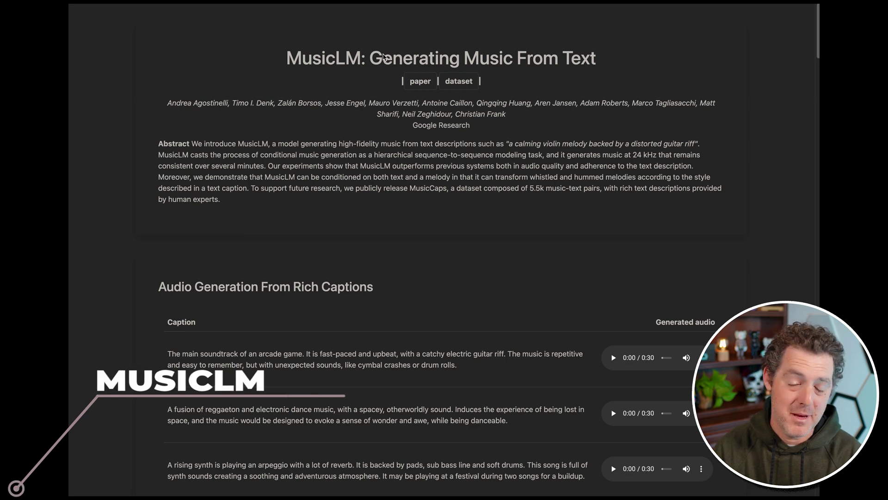
Reload the MusicLM examples page, open the MusicLM paper, and come back to the examples.
{"action": "left_click", "coordinate": [290, 9]}
{"action": "key", "text": "Return"}
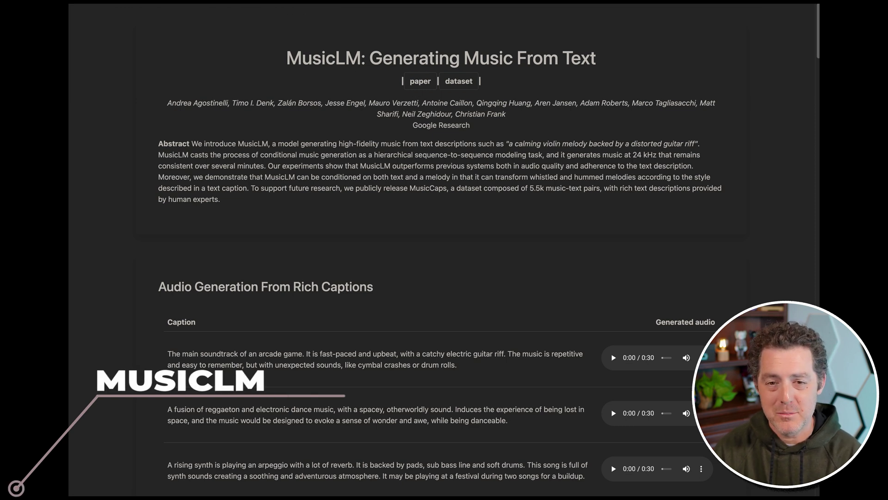
{"action": "key", "text": "super+Left"}
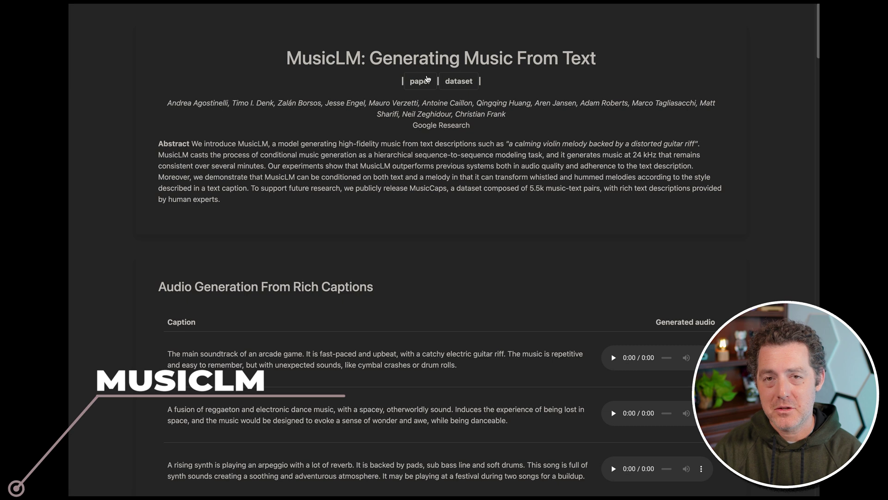
{"action": "left_click", "coordinate": [420, 81]}
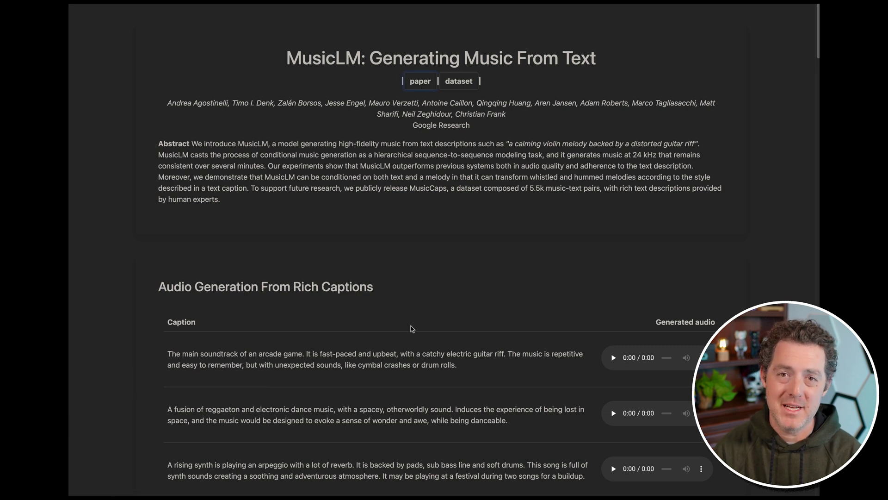
{"action": "key", "text": "super+Left"}
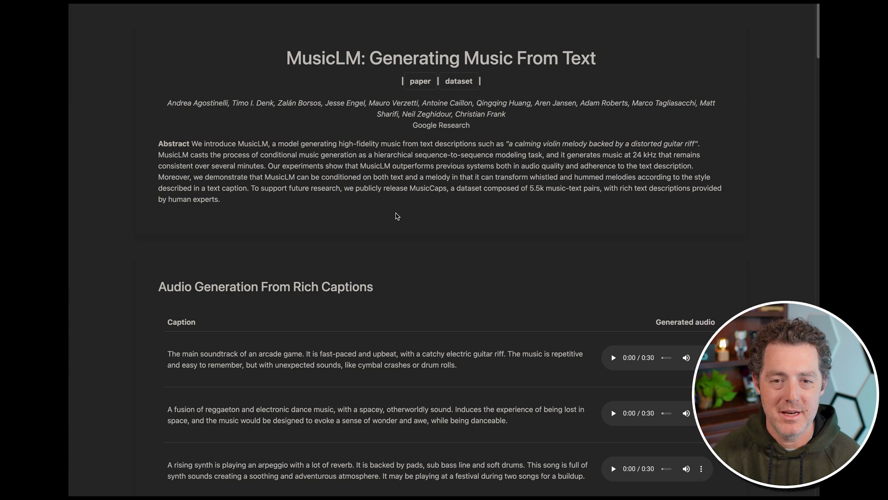
Scroll down to the Rich Captions table and highlight the first caption's text.
{"action": "left_click_drag", "start_coordinate": [411, 126], "coordinate": [490, 134]}
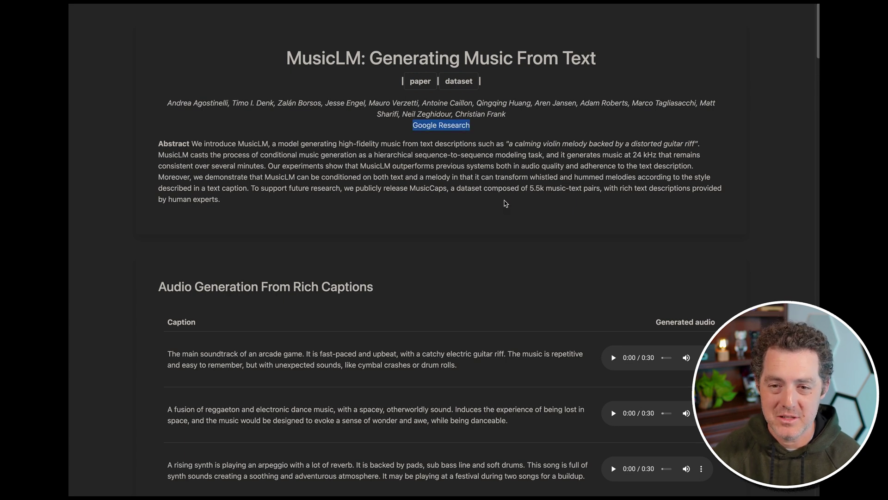
{"action": "scroll", "coordinate": [460, 208], "scroll_direction": "down", "scroll_amount": 3}
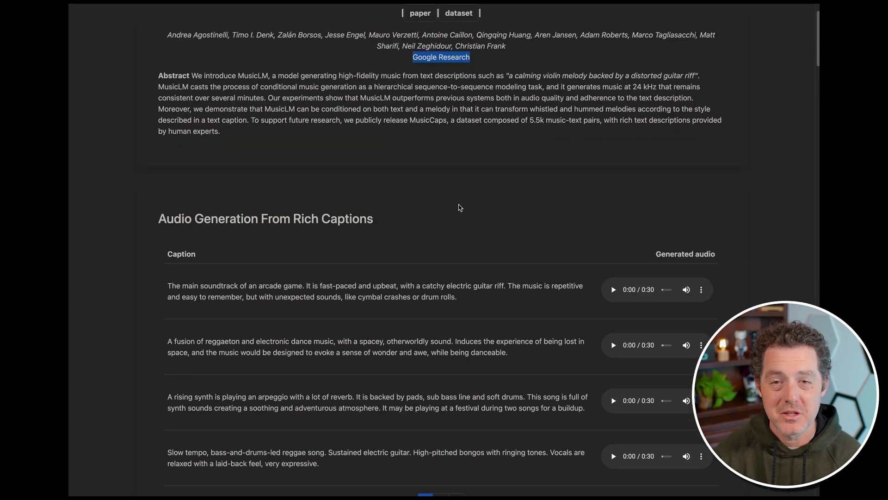
{"action": "left_click", "coordinate": [465, 193]}
{"action": "scroll", "coordinate": [454, 194], "scroll_direction": "down", "scroll_amount": 1}
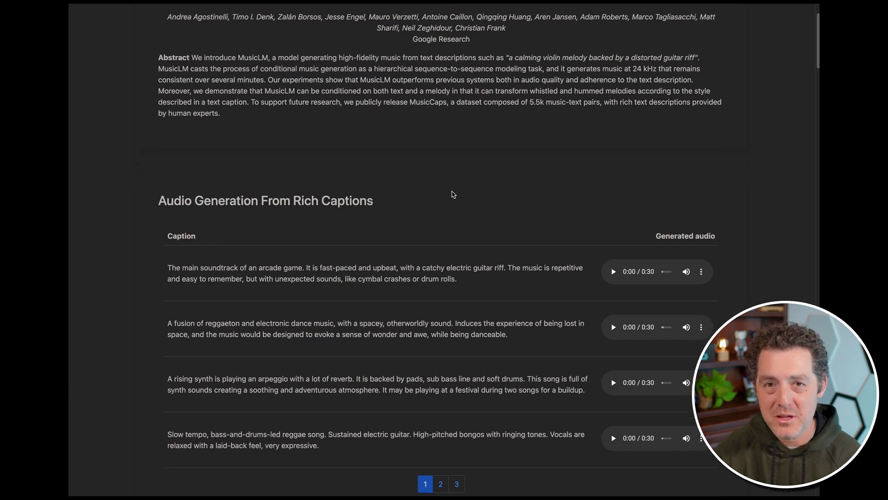
{"action": "scroll", "coordinate": [453, 194], "scroll_direction": "down", "scroll_amount": 2}
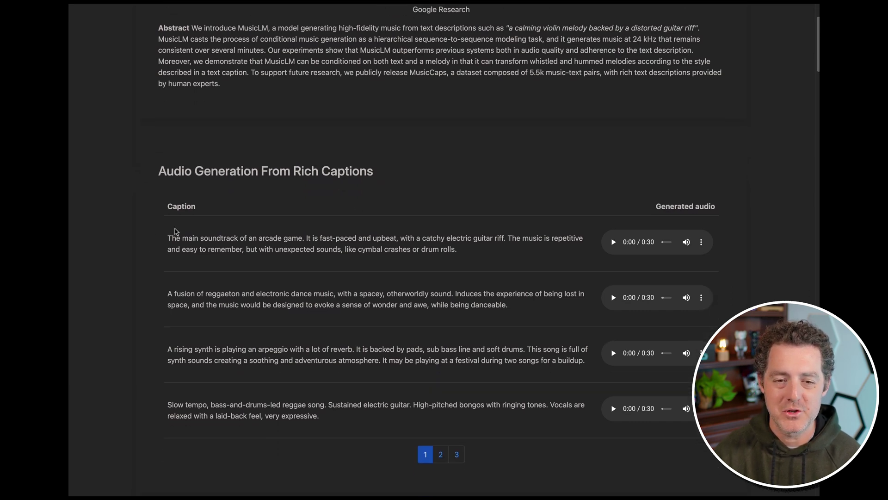
{"action": "left_click_drag", "start_coordinate": [169, 237], "coordinate": [231, 237]}
{"action": "left_click", "coordinate": [299, 236]}
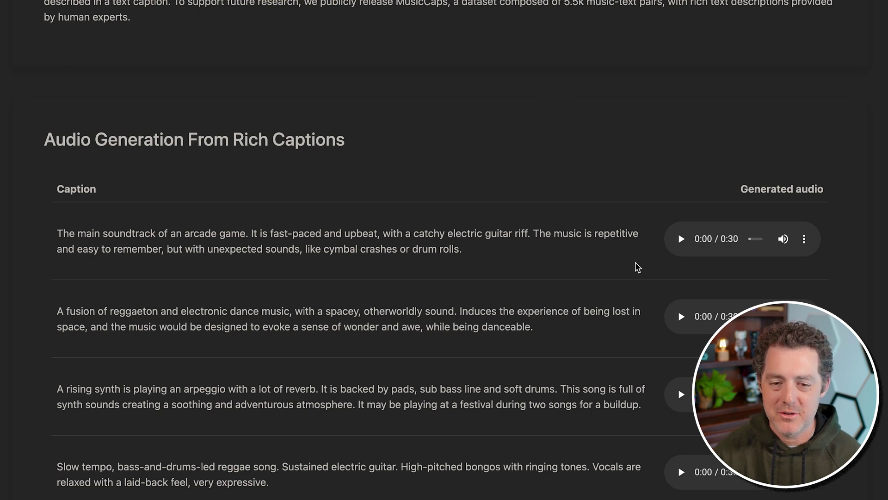
{"action": "left_click_drag", "start_coordinate": [340, 252], "coordinate": [461, 259]}
Play and pause the arcade soundtrack sample, then play the reggaeton and electronic dance fusion sample.
{"action": "left_click", "coordinate": [673, 250]}
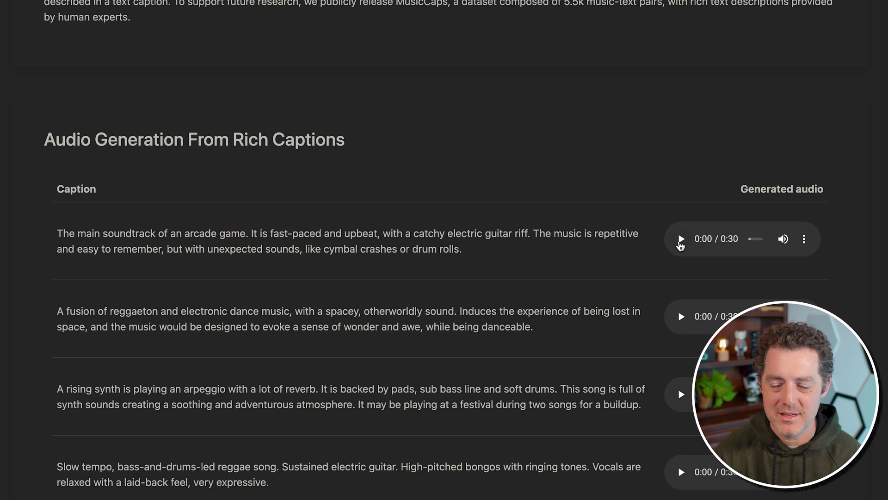
{"action": "left_click", "coordinate": [680, 239]}
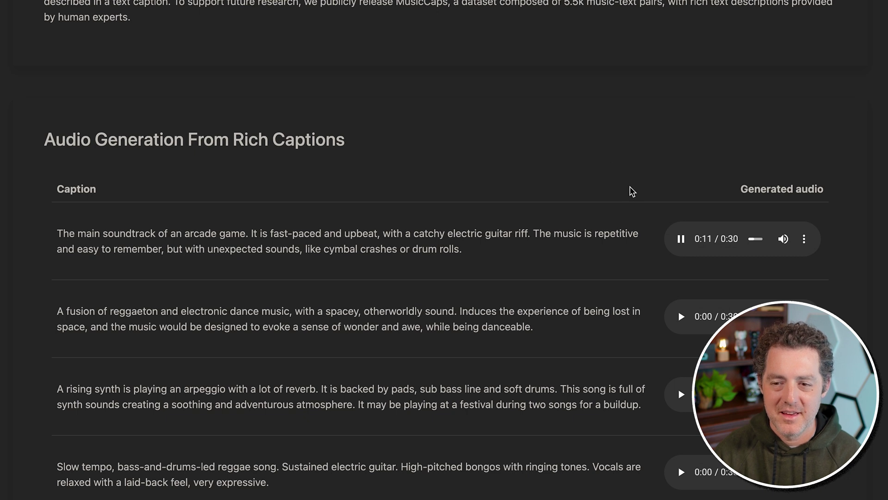
{"action": "left_click", "coordinate": [680, 241]}
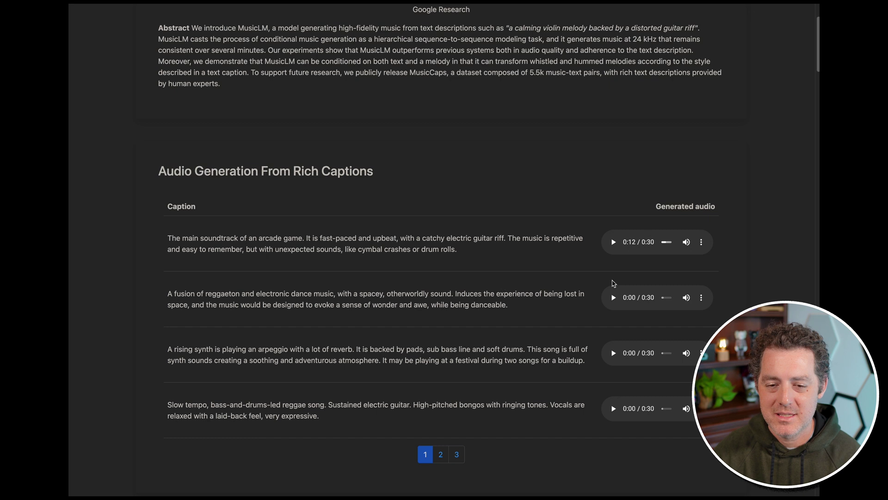
{"action": "left_click", "coordinate": [613, 297]}
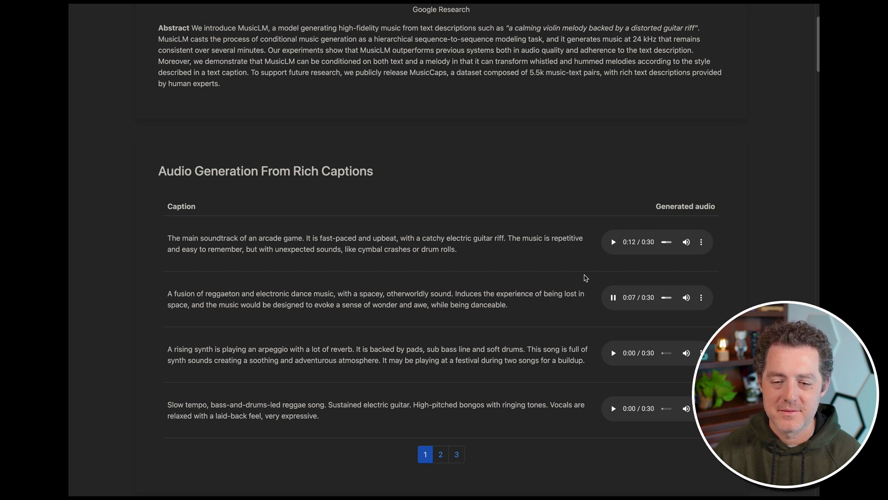
Back at the top, view the MusicLM arXiv paper, return, and follow the MusicCaps dataset link.
{"action": "scroll", "coordinate": [612, 302], "scroll_direction": "up", "scroll_amount": 3}
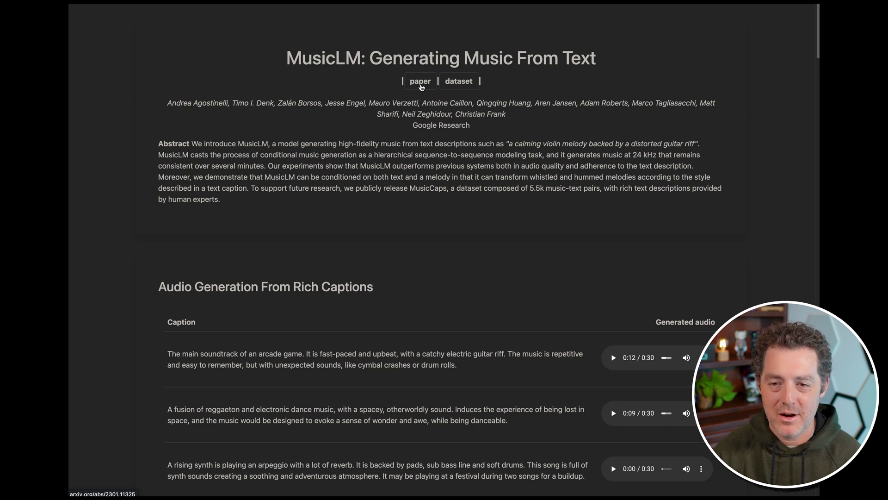
{"action": "left_click_drag", "start_coordinate": [167, 103], "coordinate": [520, 115]}
{"action": "left_click", "coordinate": [519, 116]}
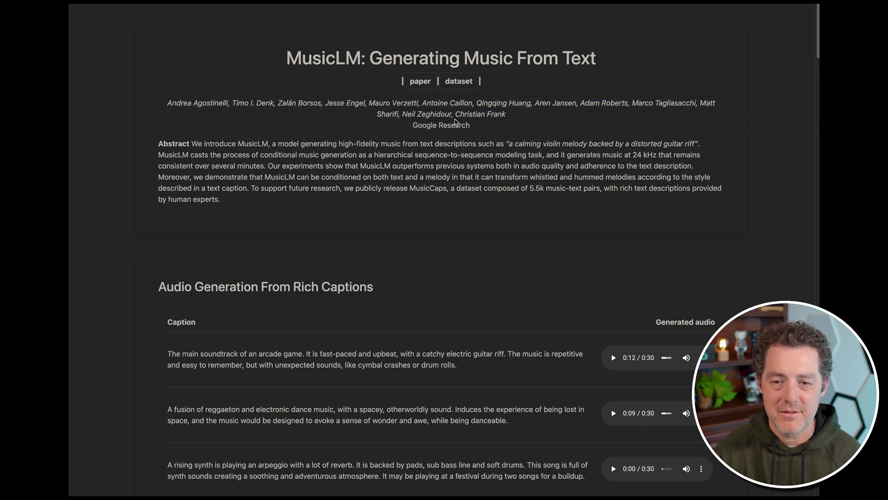
{"action": "left_click", "coordinate": [425, 84]}
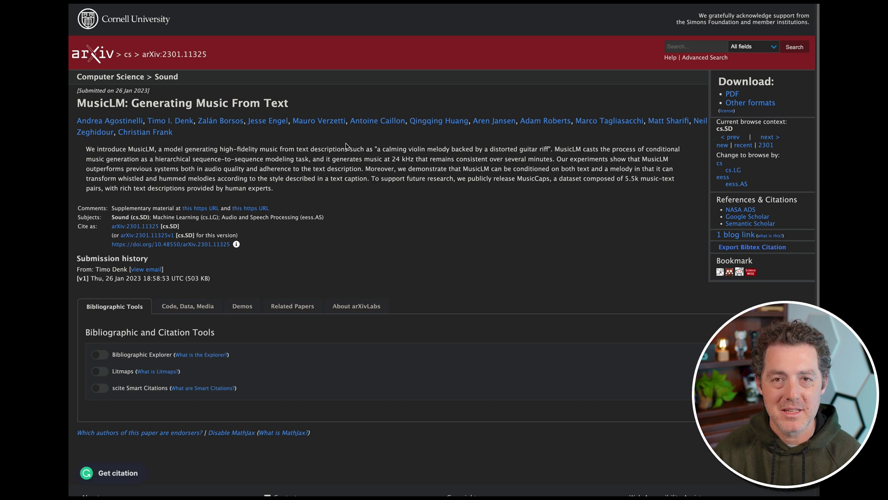
{"action": "key", "text": "alt+Left"}
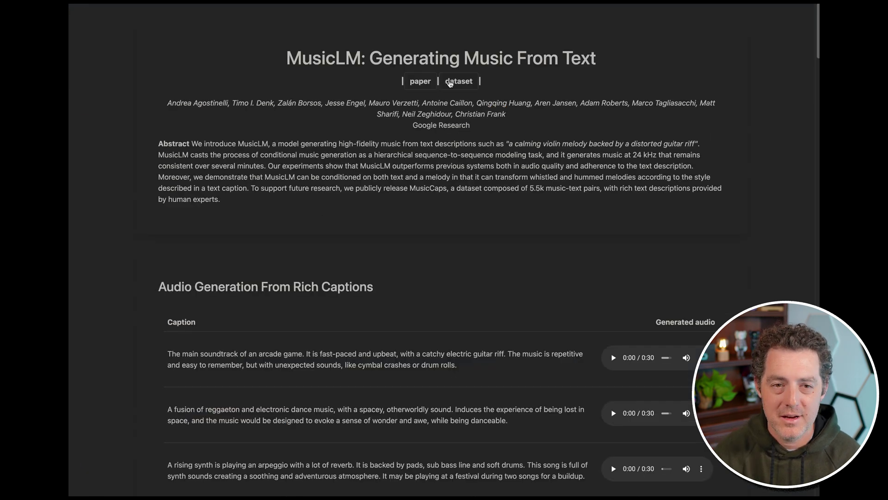
{"action": "left_click", "coordinate": [449, 83]}
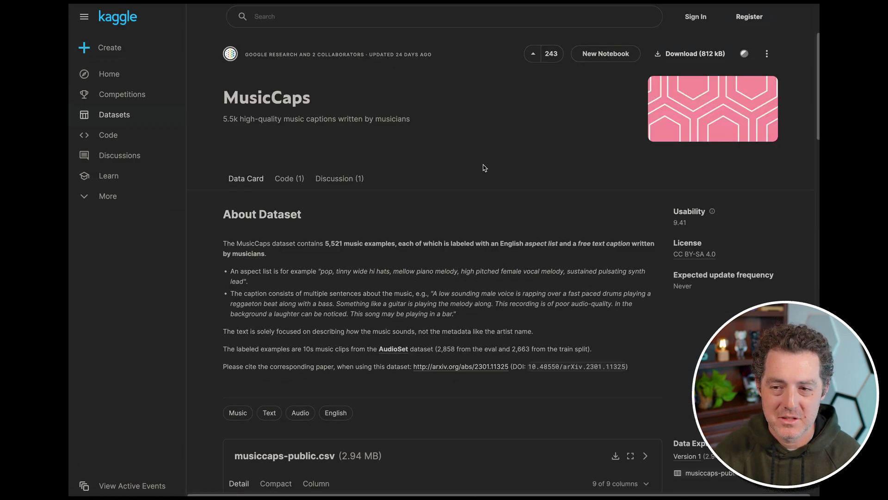
Scroll down through the rows of Kaggle's musiccaps-public.csv table.
{"action": "scroll", "coordinate": [485, 167], "scroll_direction": "down", "scroll_amount": 8}
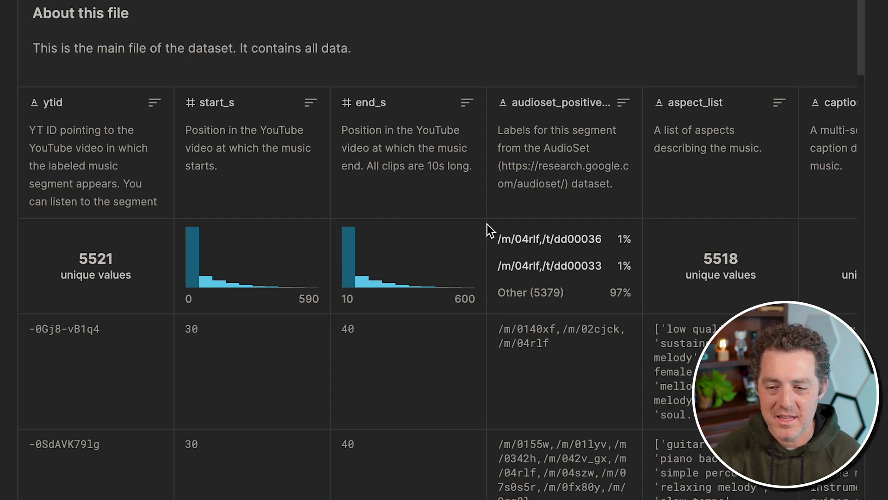
{"action": "scroll", "coordinate": [477, 204], "scroll_direction": "down", "scroll_amount": 15}
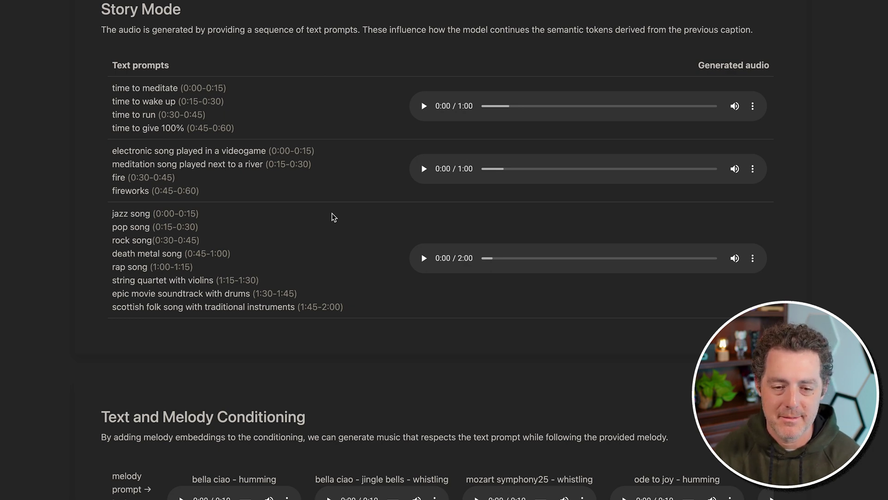
Scroll past Story Mode to the Text and Melody Conditioning samples.
{"action": "scroll", "coordinate": [333, 216], "scroll_direction": "down", "scroll_amount": 8}
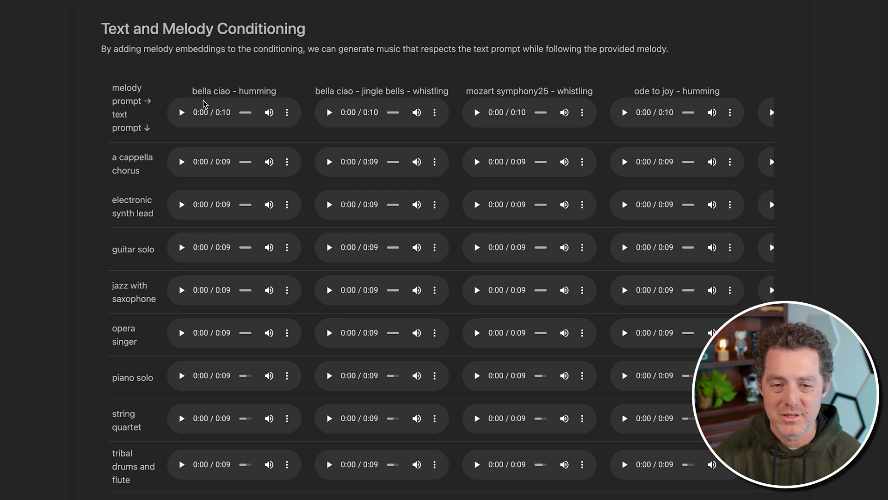
Play and stop the bella ciao humming prompt and its a cappella chorus, then play the jingle bells chorus.
{"action": "left_click", "coordinate": [182, 112]}
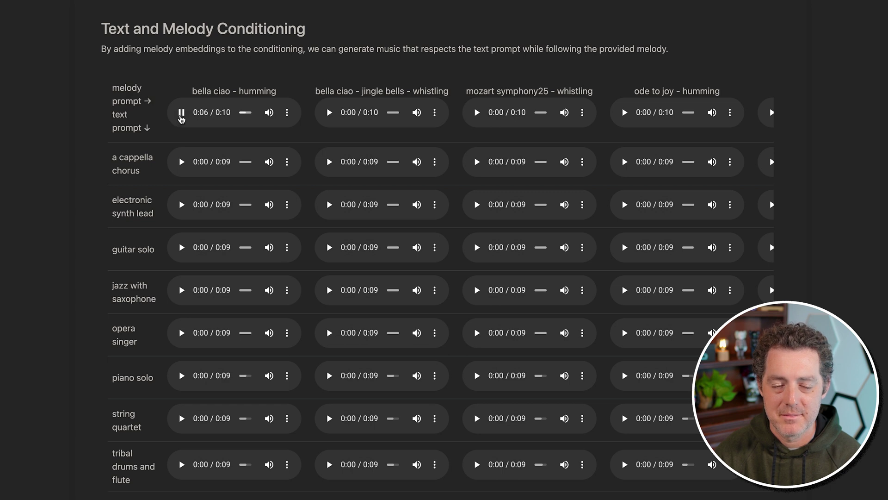
{"action": "left_click", "coordinate": [181, 118]}
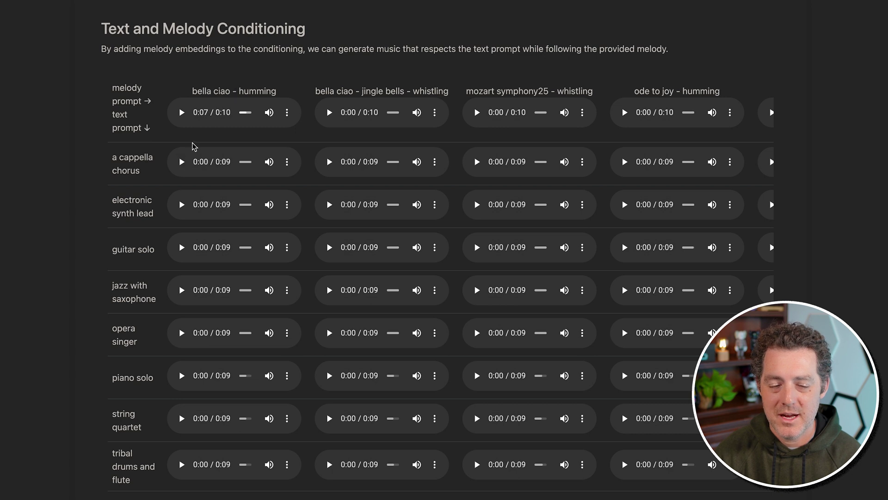
{"action": "left_click", "coordinate": [182, 162]}
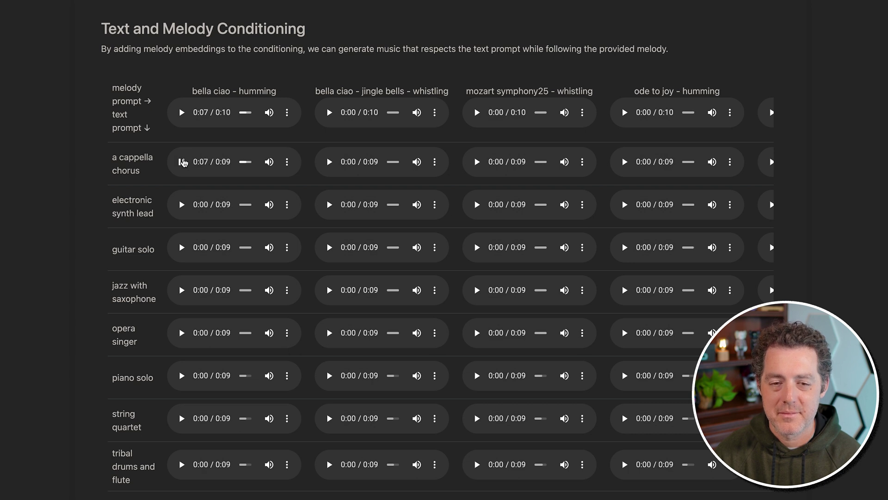
{"action": "left_click", "coordinate": [182, 162]}
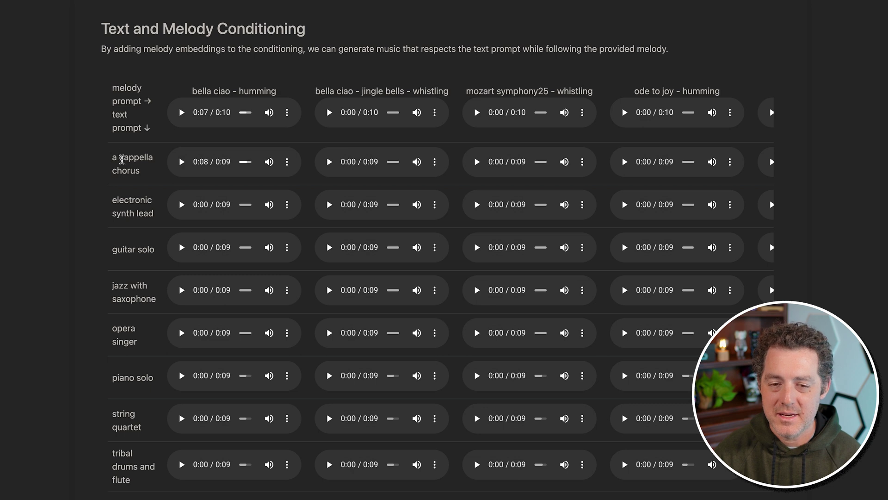
{"action": "left_click_drag", "start_coordinate": [314, 90], "coordinate": [411, 93]}
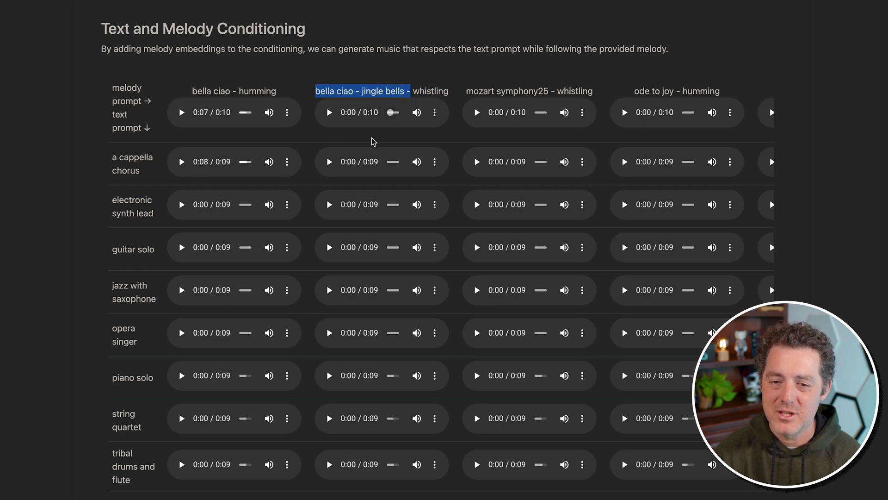
{"action": "left_click", "coordinate": [330, 163]}
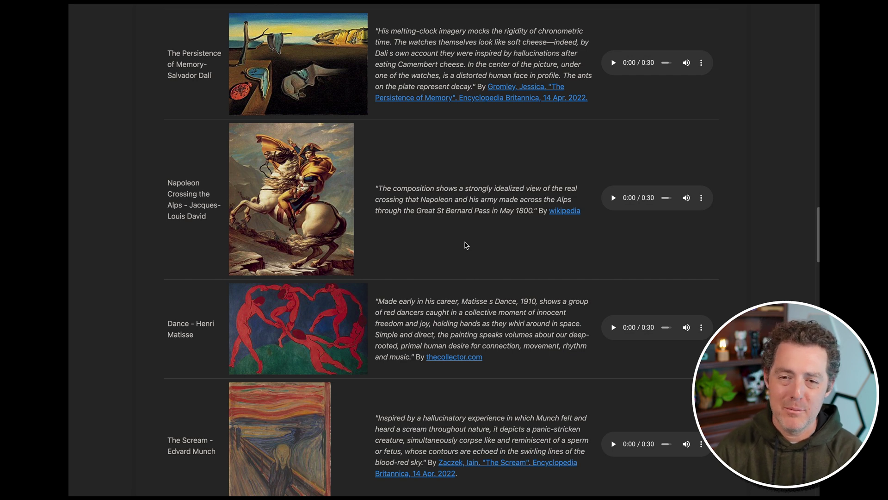
Play the 0:30 clip generated from the description of Dalí's The Persistence of Memory.
{"action": "scroll", "coordinate": [472, 208], "scroll_direction": "up", "scroll_amount": 1}
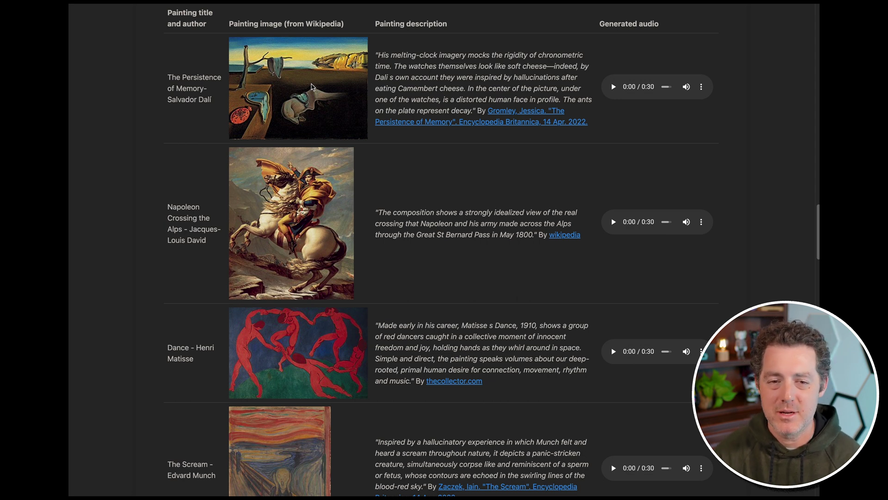
{"action": "left_click", "coordinate": [613, 87]}
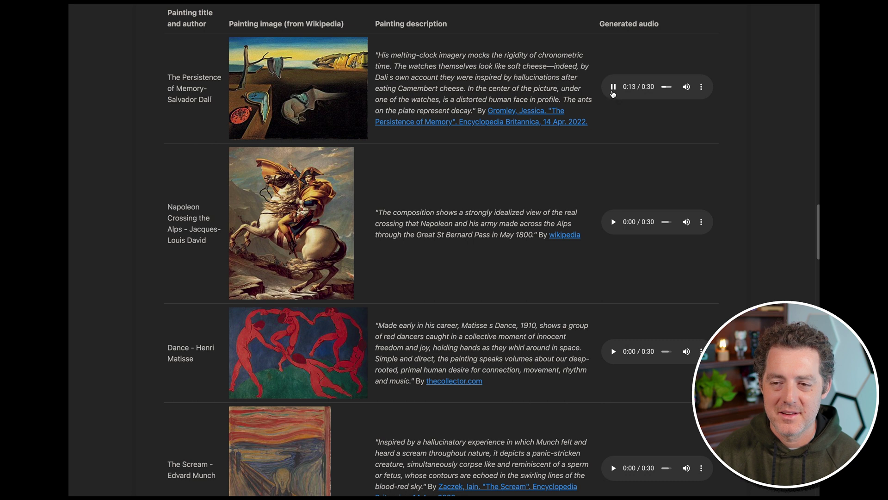
{"action": "scroll", "coordinate": [467, 194], "scroll_direction": "down", "scroll_amount": 10}
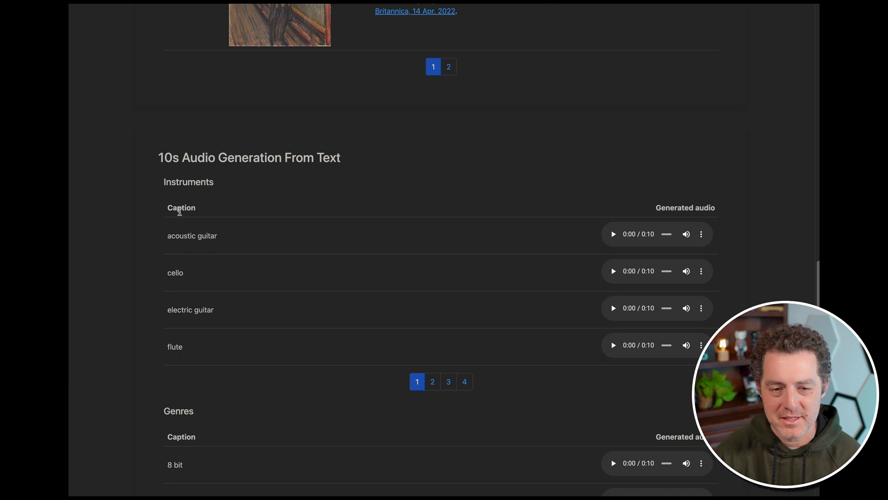
Play the 0:10 acoustic guitar sample under 10s Audio Generation From Text.
{"action": "left_click_drag", "start_coordinate": [153, 240], "coordinate": [206, 237]}
{"action": "left_click", "coordinate": [209, 241]}
{"action": "left_click", "coordinate": [206, 237]}
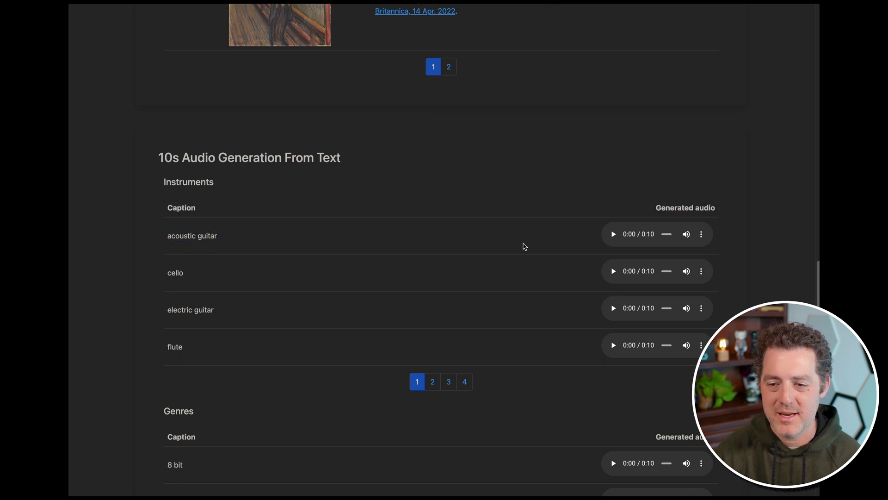
{"action": "left_click", "coordinate": [614, 234]}
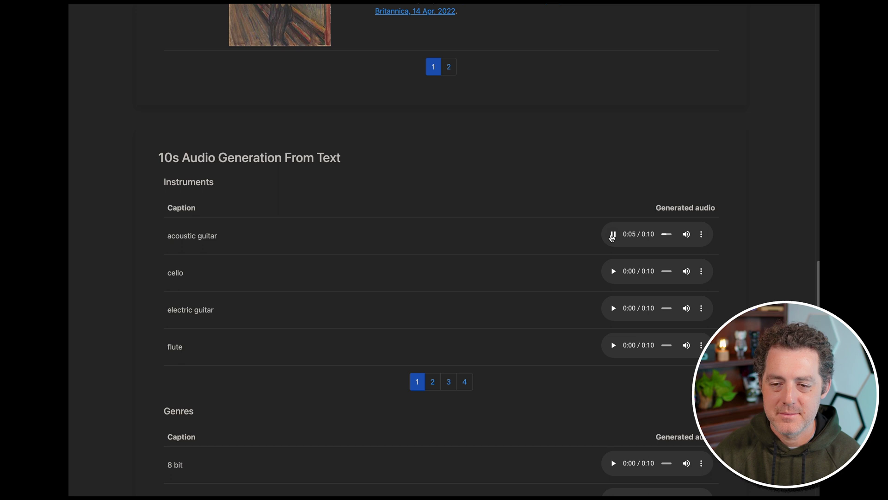
{"action": "scroll", "coordinate": [291, 179], "scroll_direction": "down", "scroll_amount": 3}
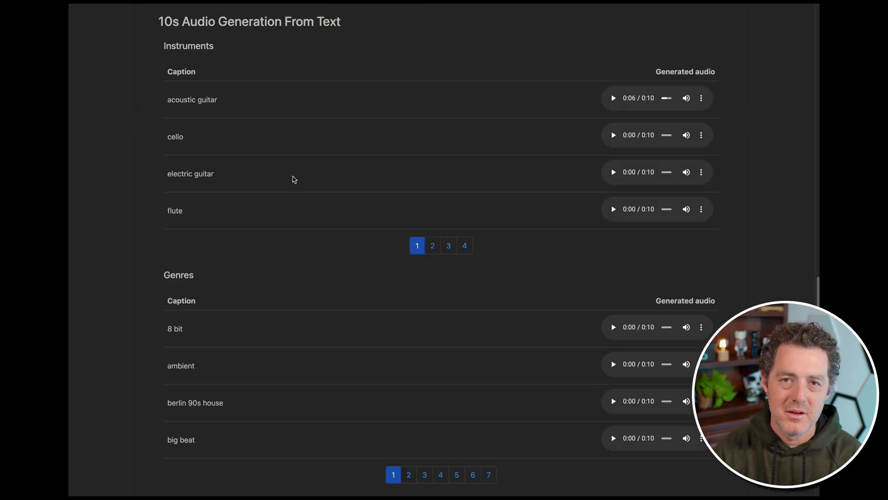